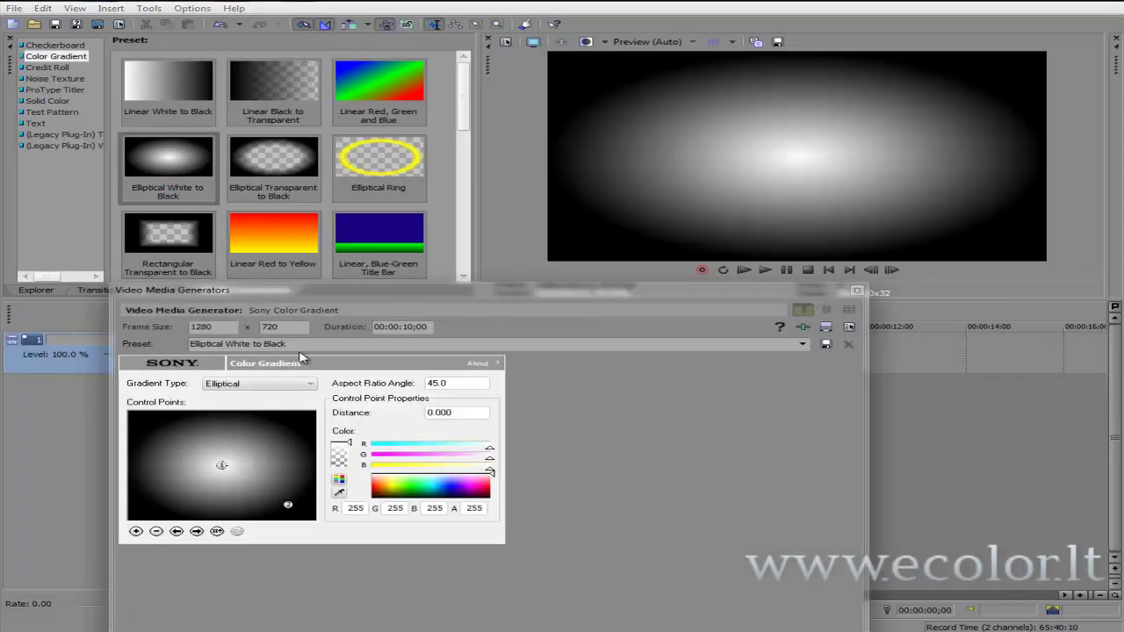
# - Move the elliptical gradient's outer control point to the corner, at distance about 0.707, and lighten its color to luminance 198
pyautogui.moveTo(290, 503); pyautogui.dragTo(322, 524)
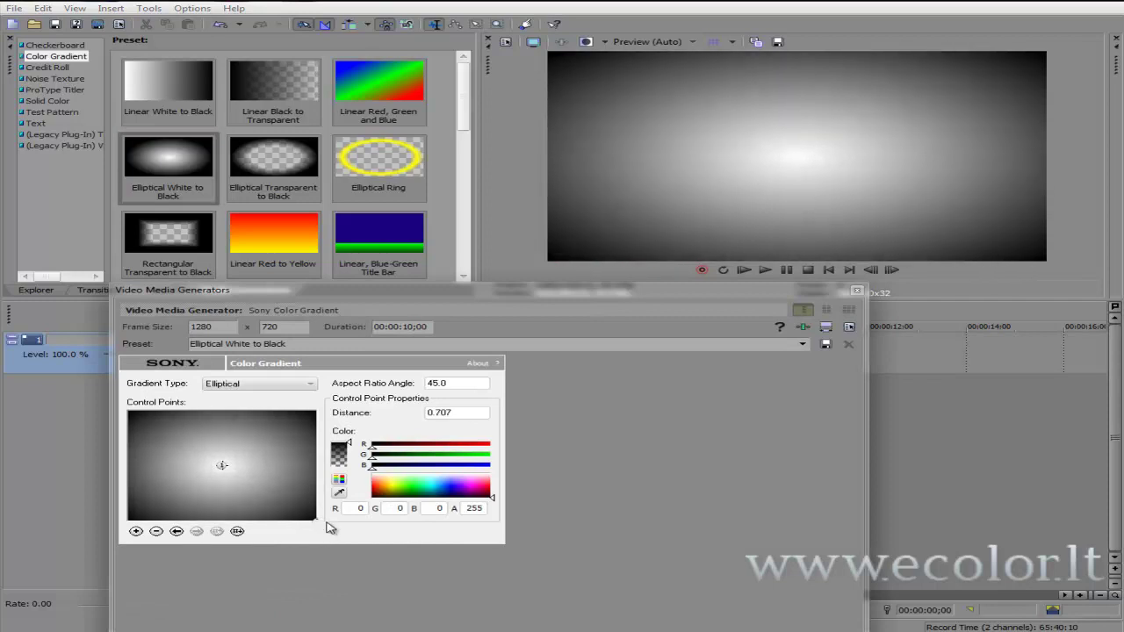
pyautogui.click(344, 480)
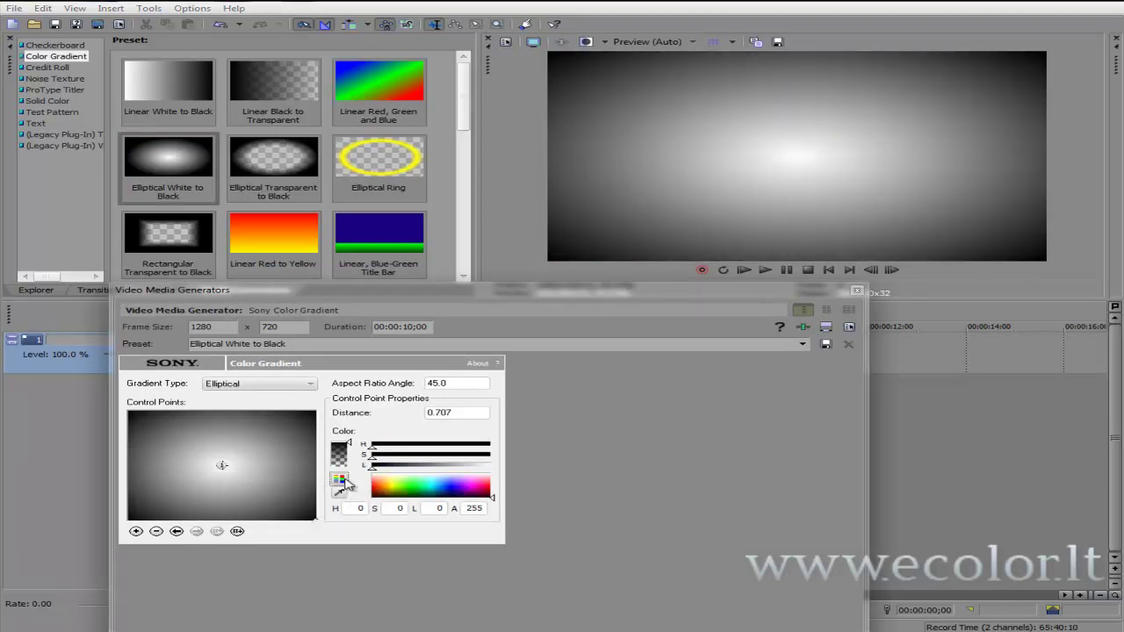
pyautogui.moveTo(374, 471); pyautogui.dragTo(471, 474)
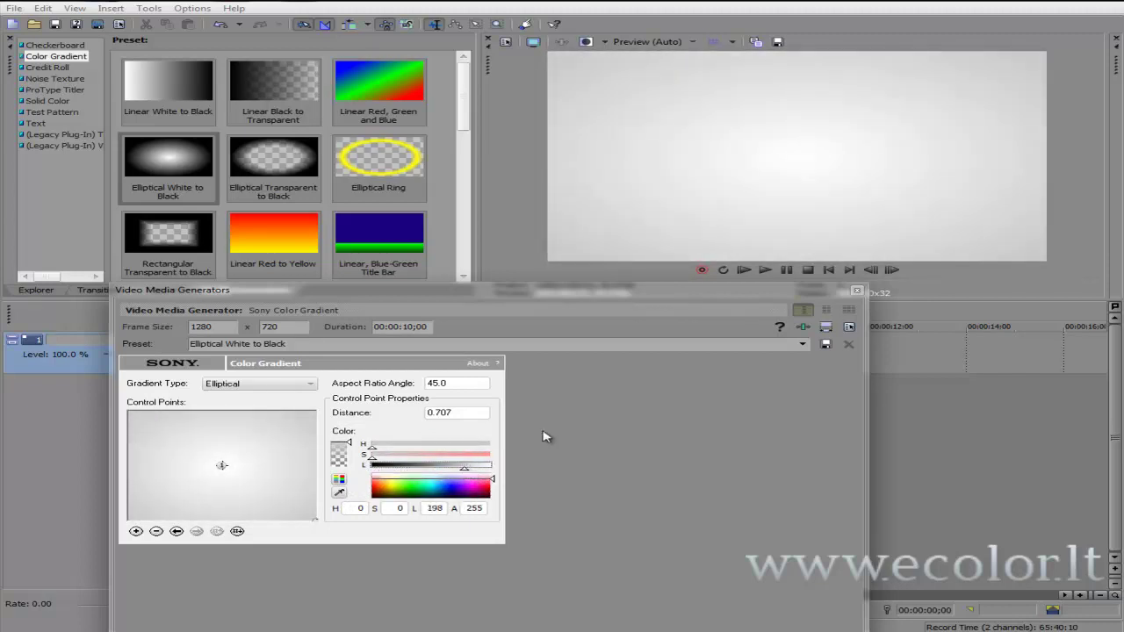
pyautogui.click(857, 292)
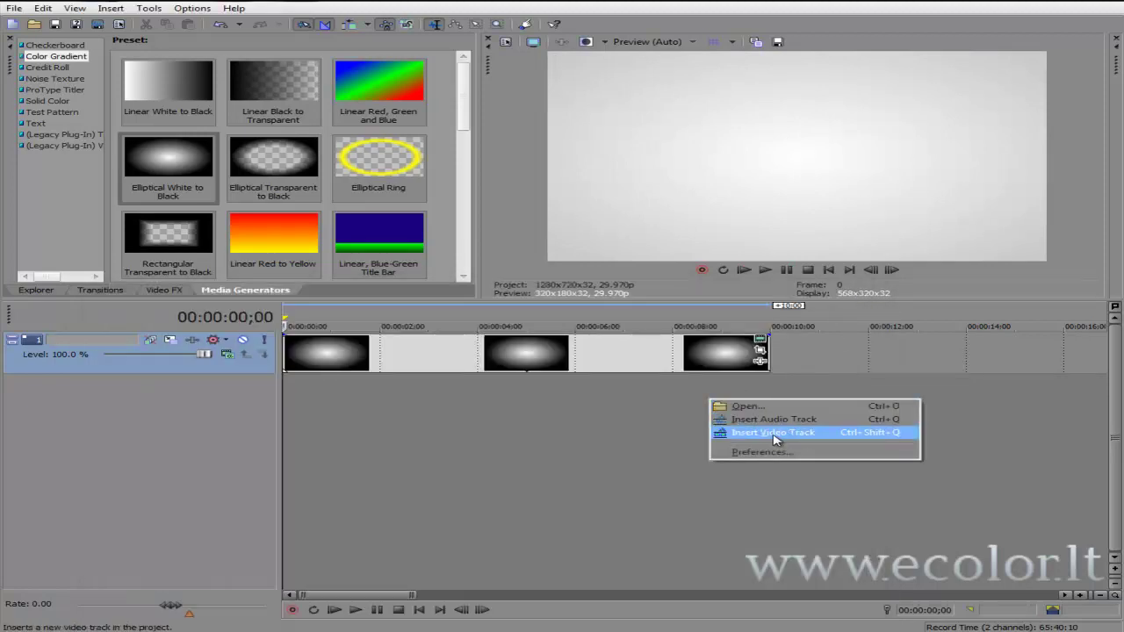
# - Insert six empty video tracks above the gradient track
pyautogui.click(774, 433)
pyautogui.rightClick(773, 438)
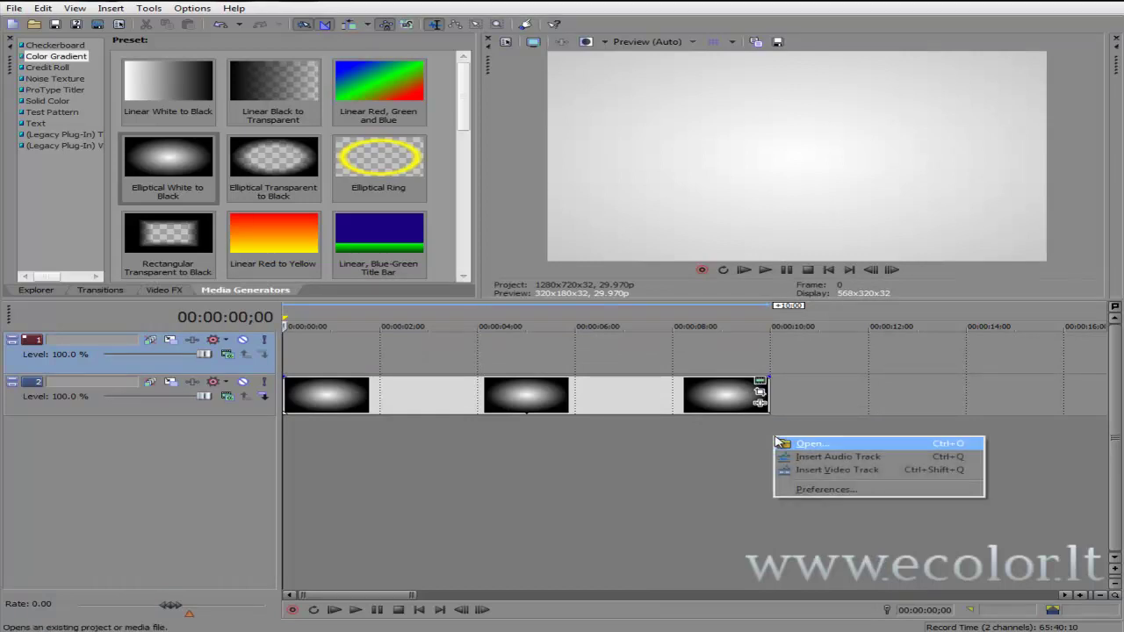
pyautogui.click(819, 471)
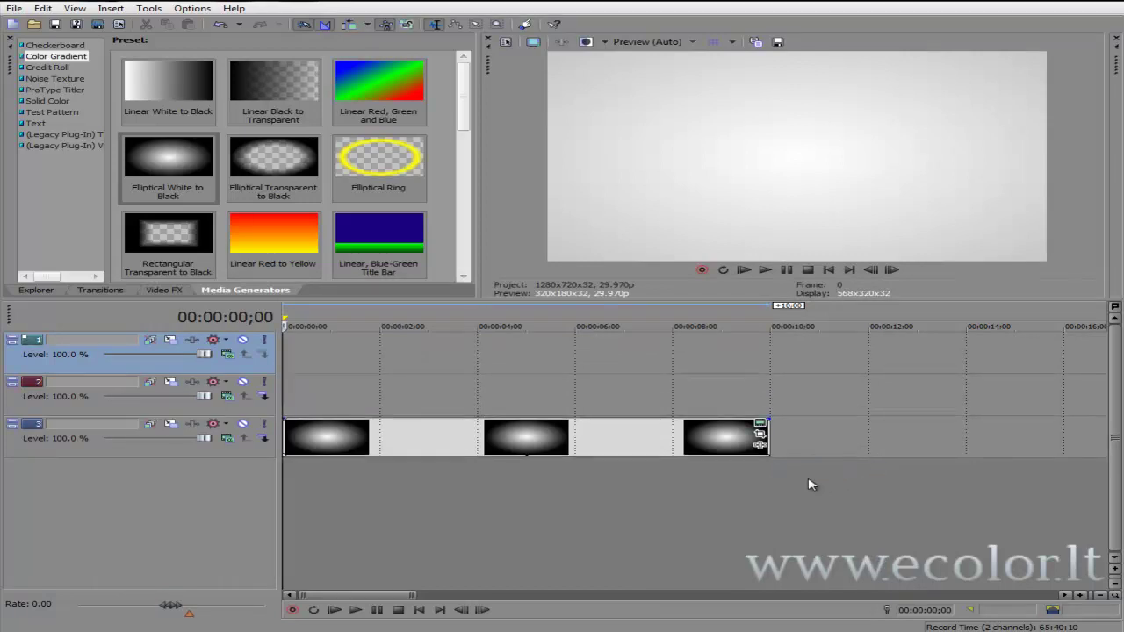
pyautogui.rightClick(773, 477)
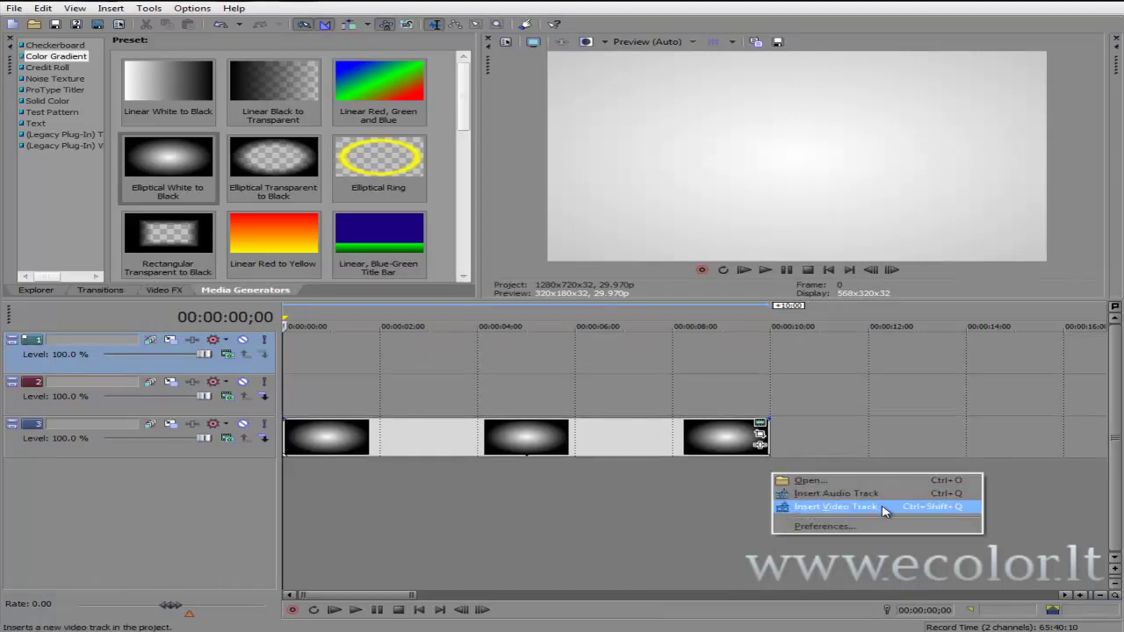
pyautogui.click(883, 506)
pyautogui.rightClick(784, 425)
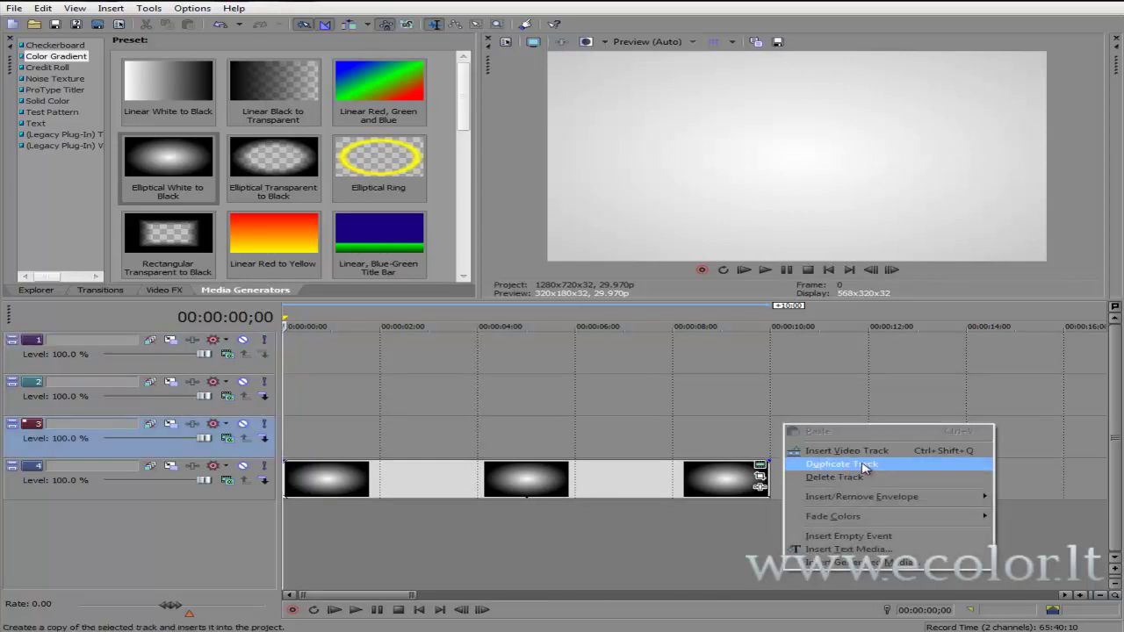
pyautogui.click(870, 454)
pyautogui.rightClick(826, 437)
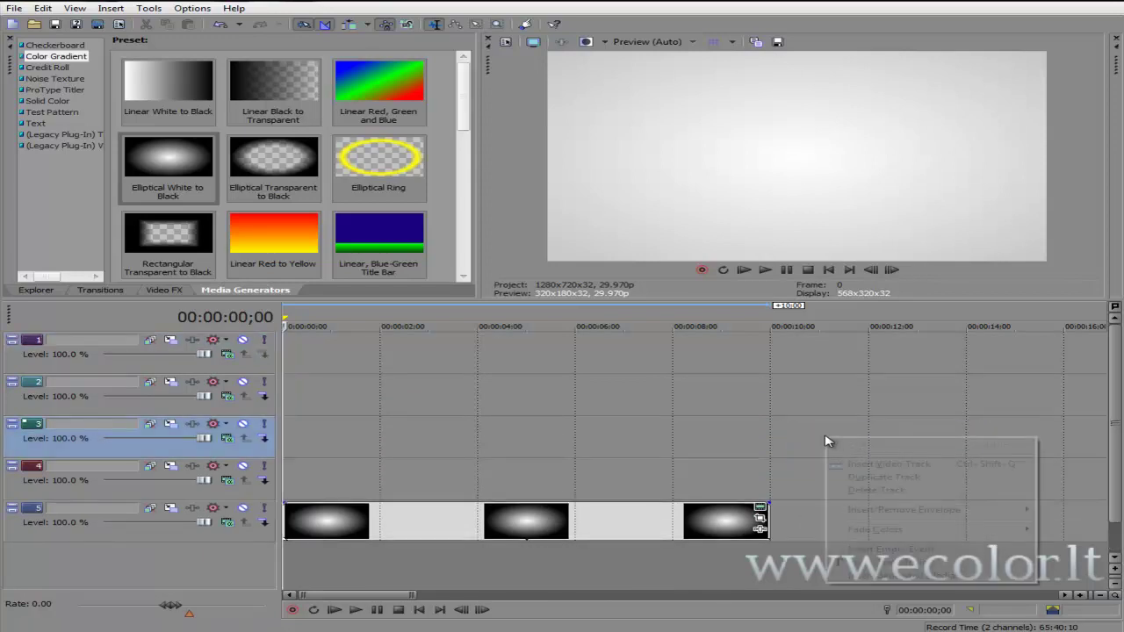
pyautogui.click(883, 463)
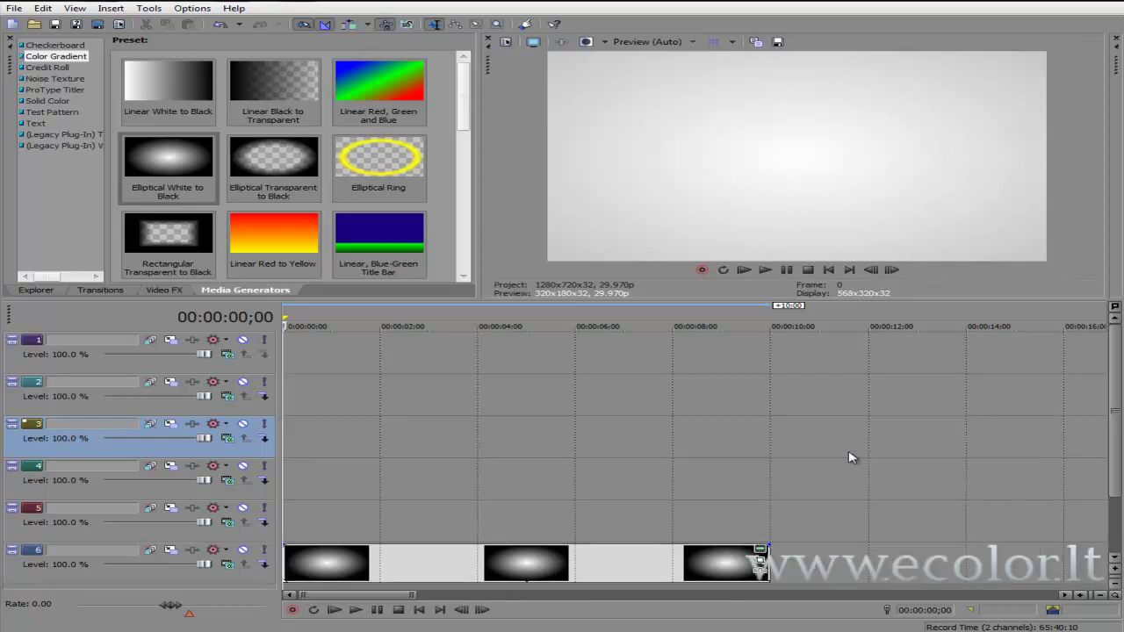
pyautogui.rightClick(784, 419)
pyautogui.click(825, 443)
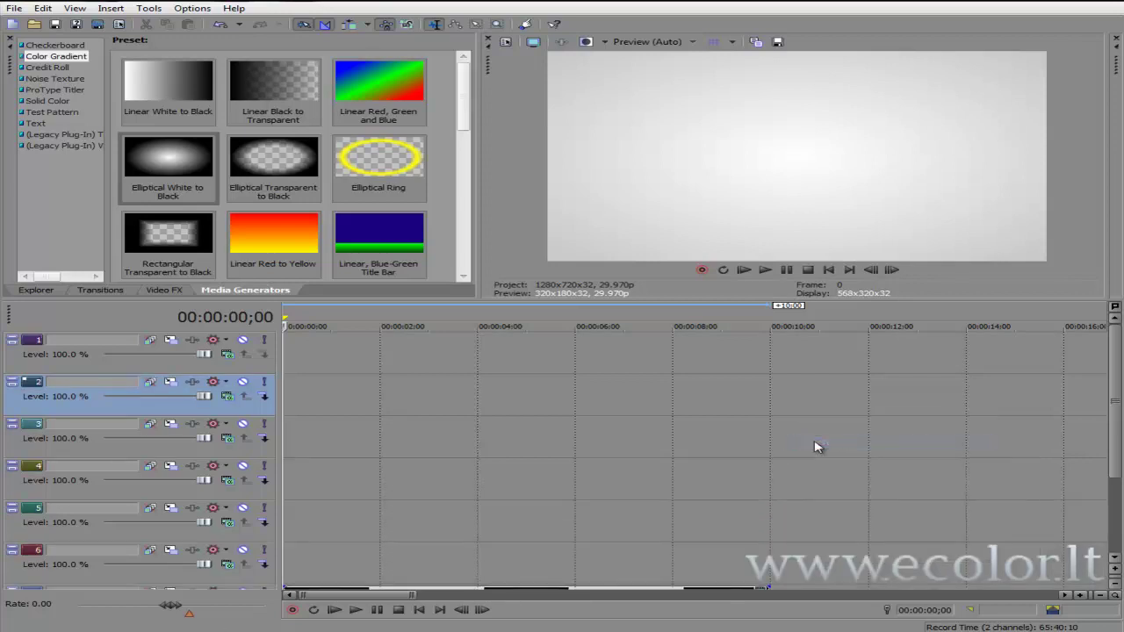
# - Insert a text media event reading "E" on track 6, in font size 108
pyautogui.rightClick(365, 553)
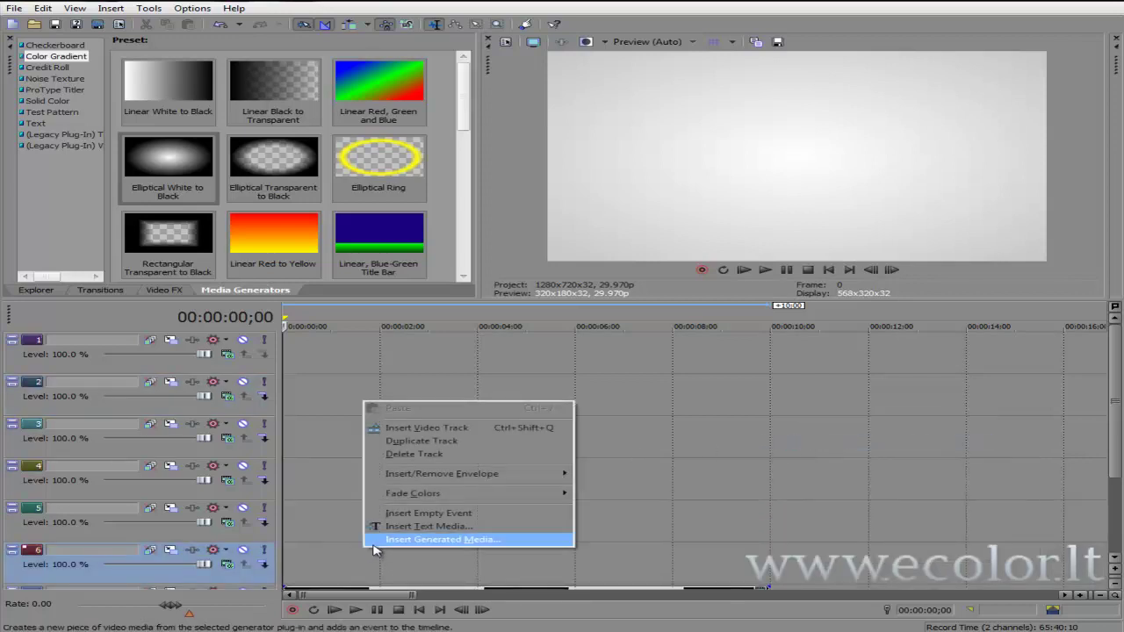
pyautogui.click(412, 527)
pyautogui.moveTo(421, 527); pyautogui.dragTo(277, 386)
pyautogui.write('E')
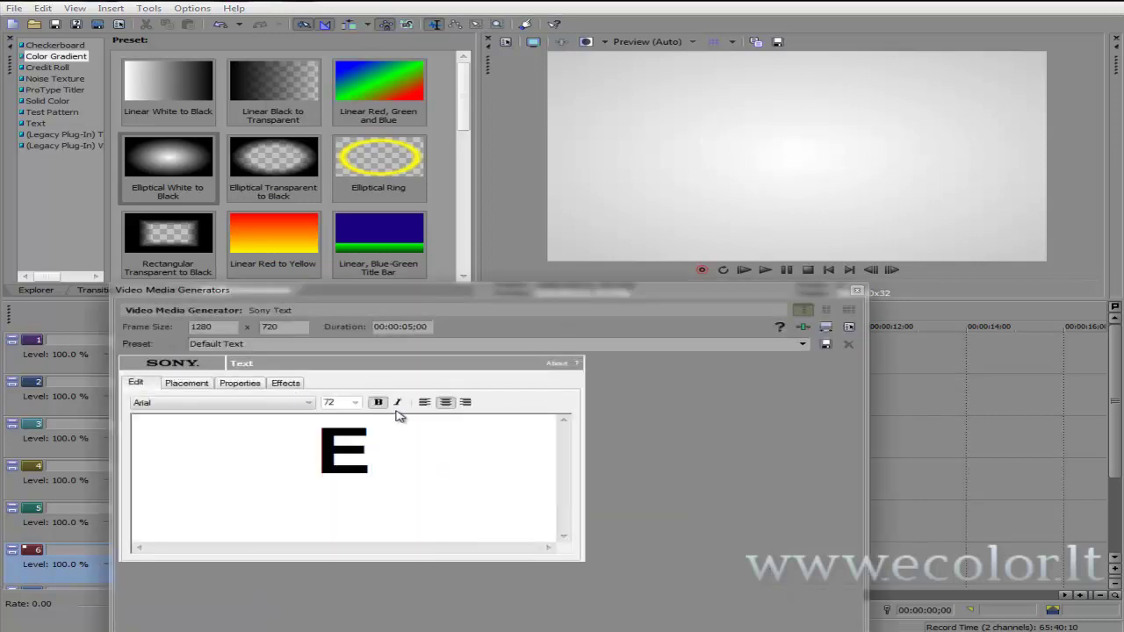
pyautogui.hotkey('ctrl', 'a')
pyautogui.click(355, 403)
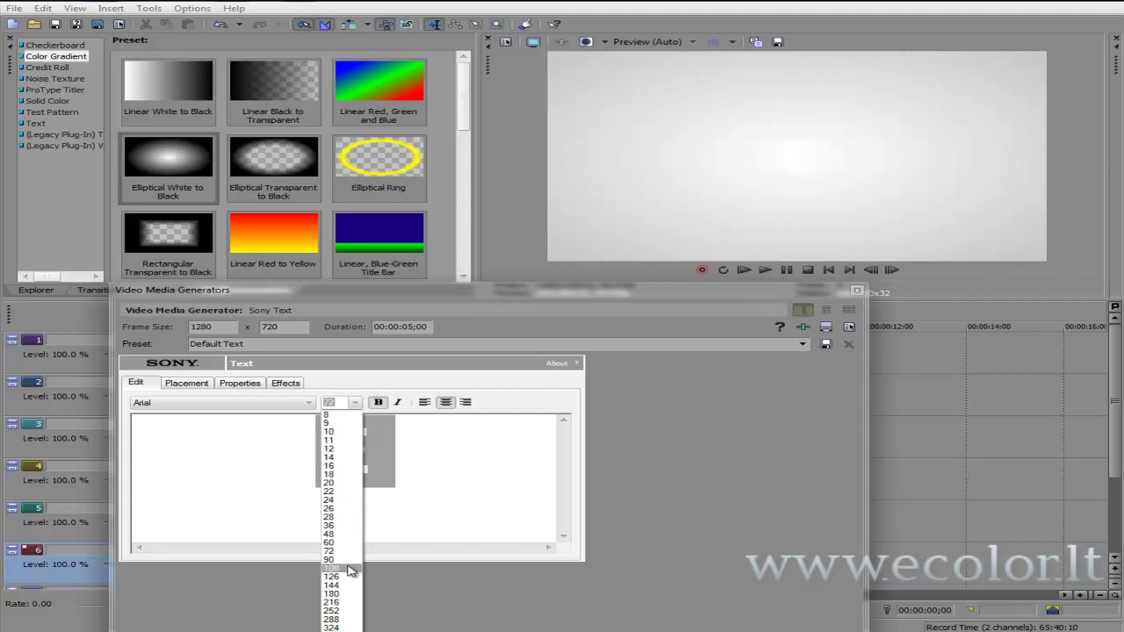
pyautogui.click(350, 569)
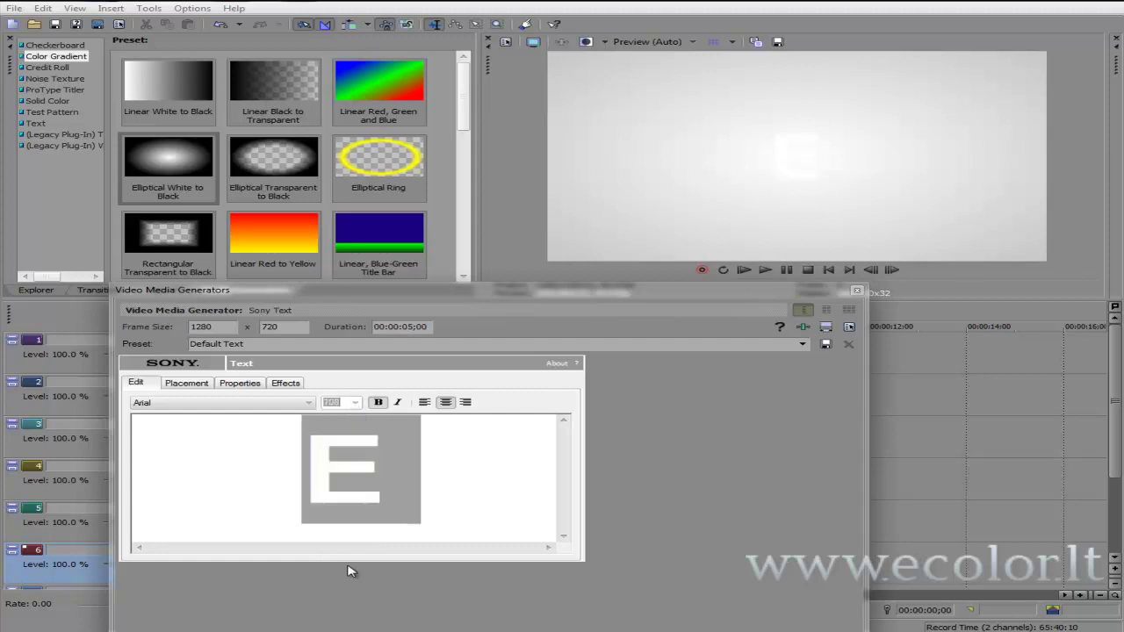
# - Set the letter E's text color to dark gray, RGB 67, 67, 67
pyautogui.click(226, 386)
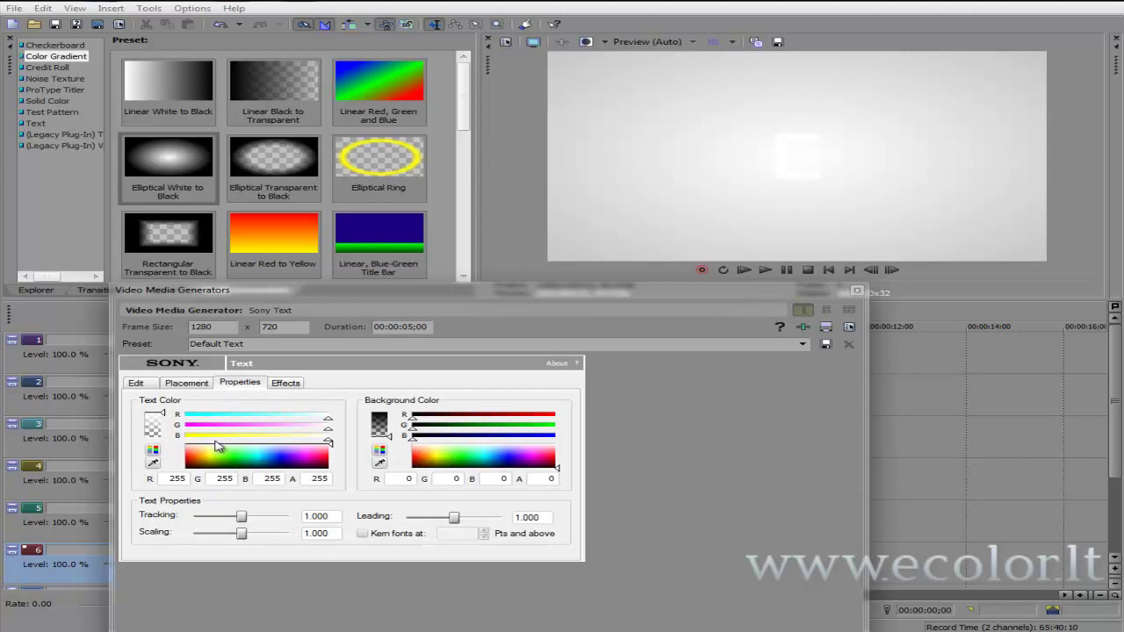
pyautogui.moveTo(217, 446); pyautogui.dragTo(217, 475)
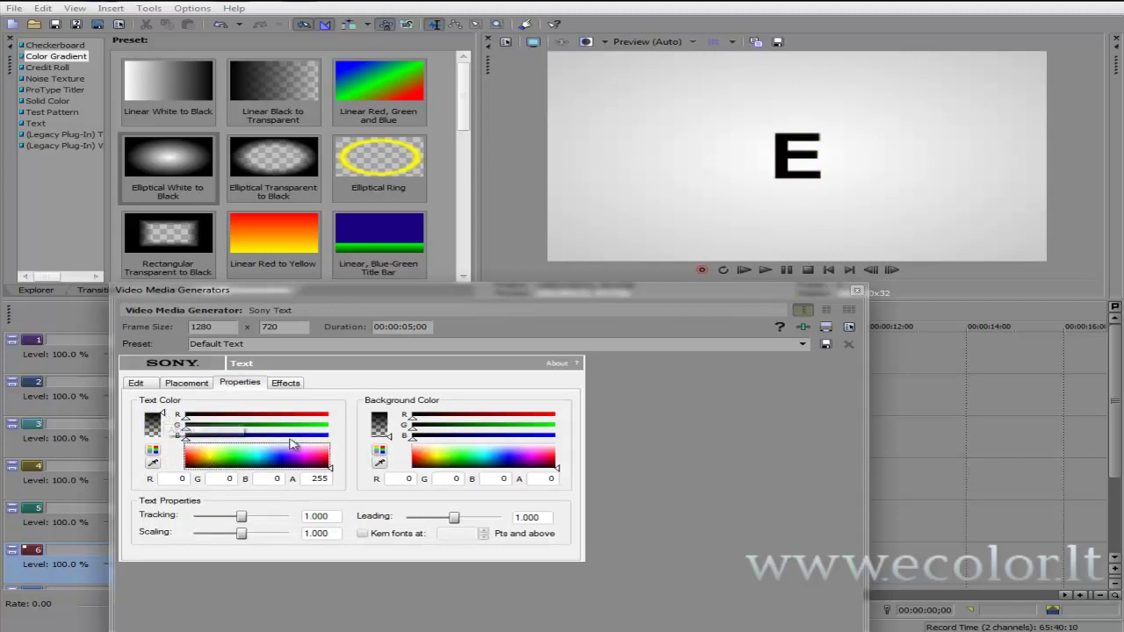
pyautogui.moveTo(332, 474); pyautogui.dragTo(331, 467)
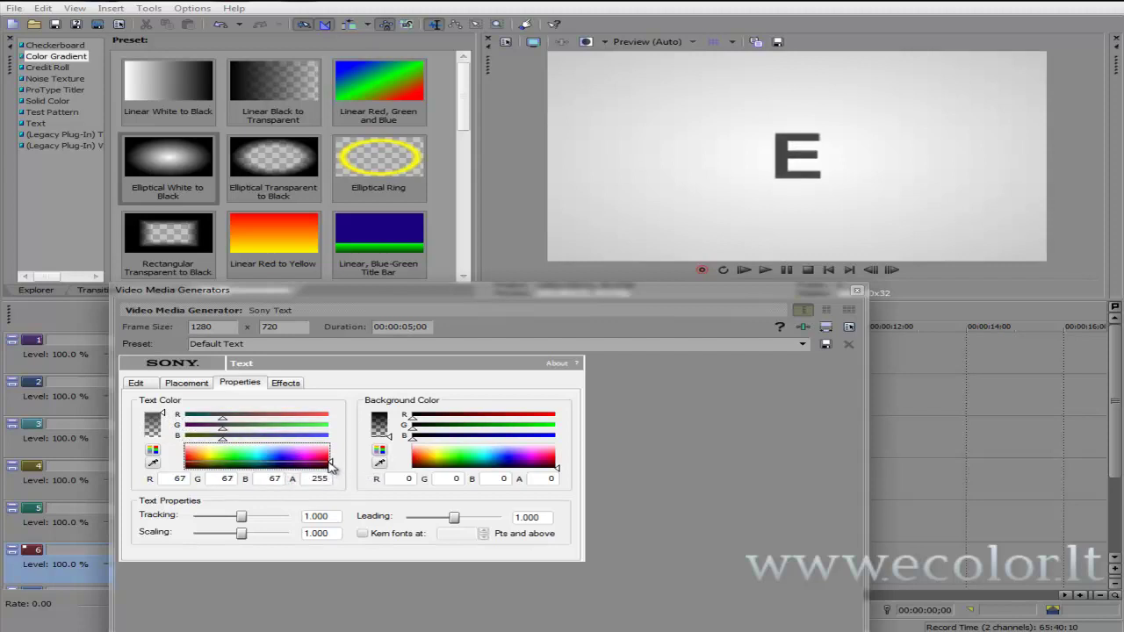
# - Give the letter E a black outline with alpha about 68, feather about 0.918 and width about 0.636
pyautogui.click(292, 385)
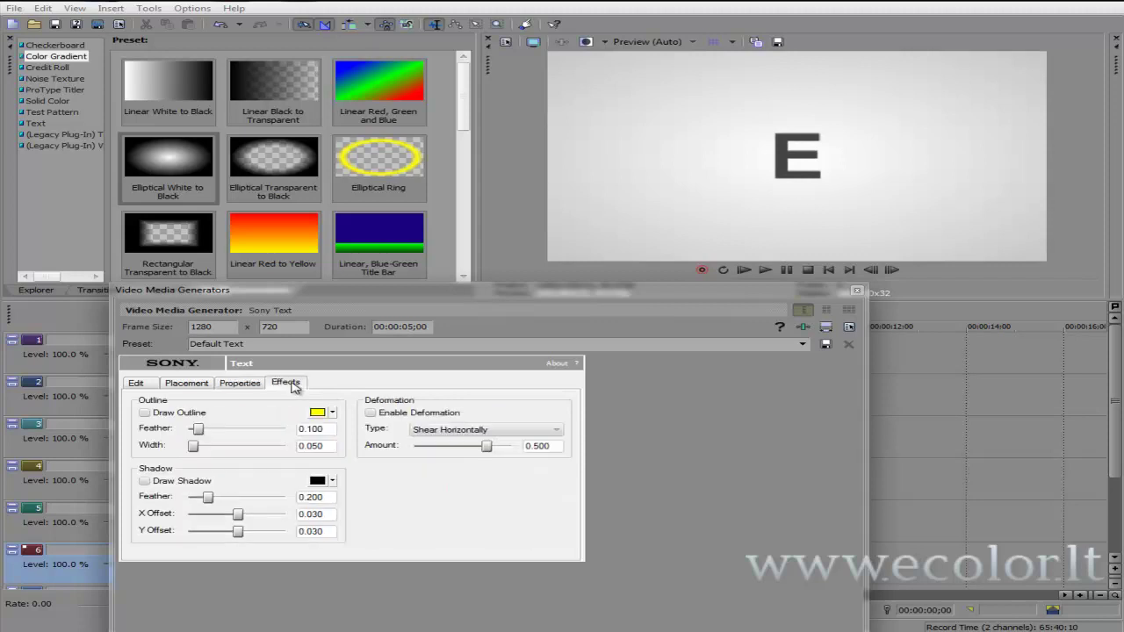
pyautogui.click(333, 413)
pyautogui.click(351, 477)
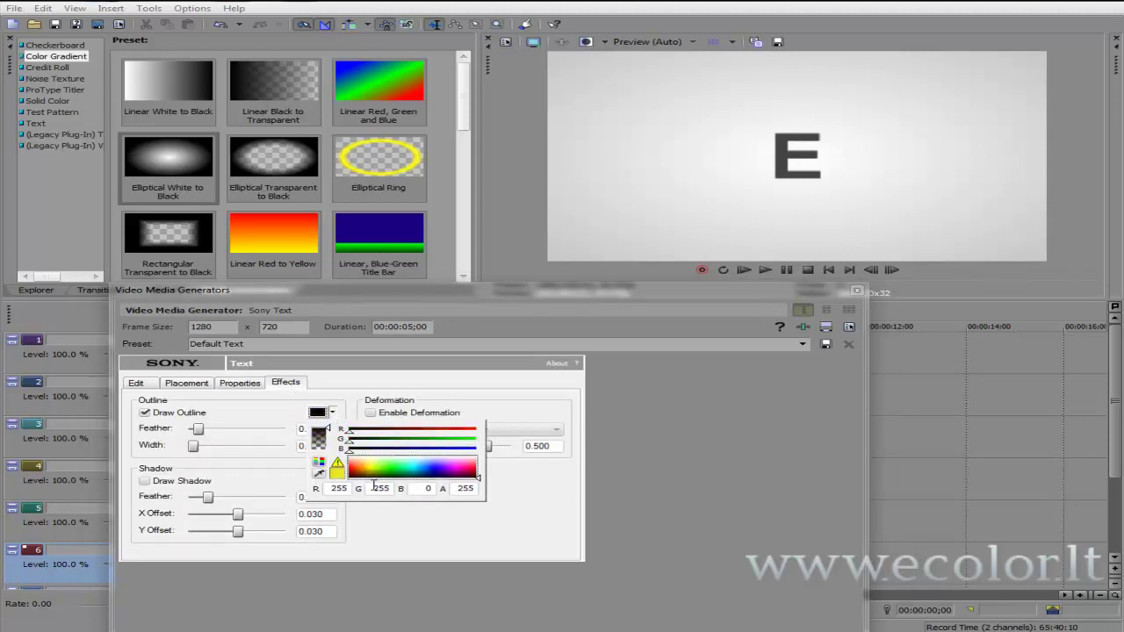
pyautogui.click(360, 515)
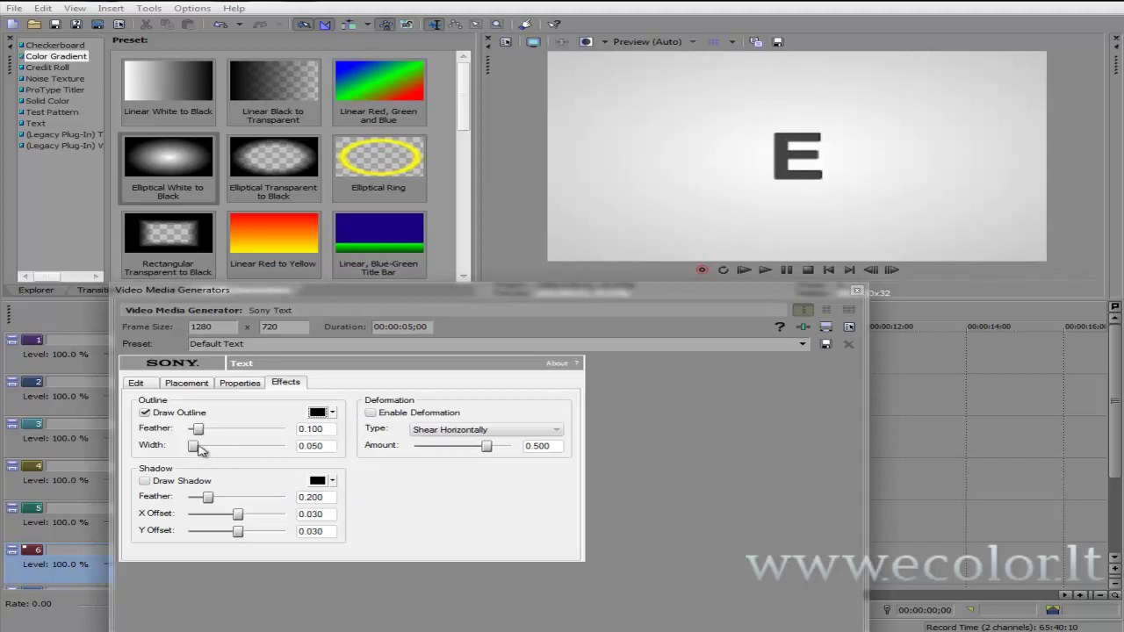
pyautogui.moveTo(198, 449); pyautogui.dragTo(273, 432)
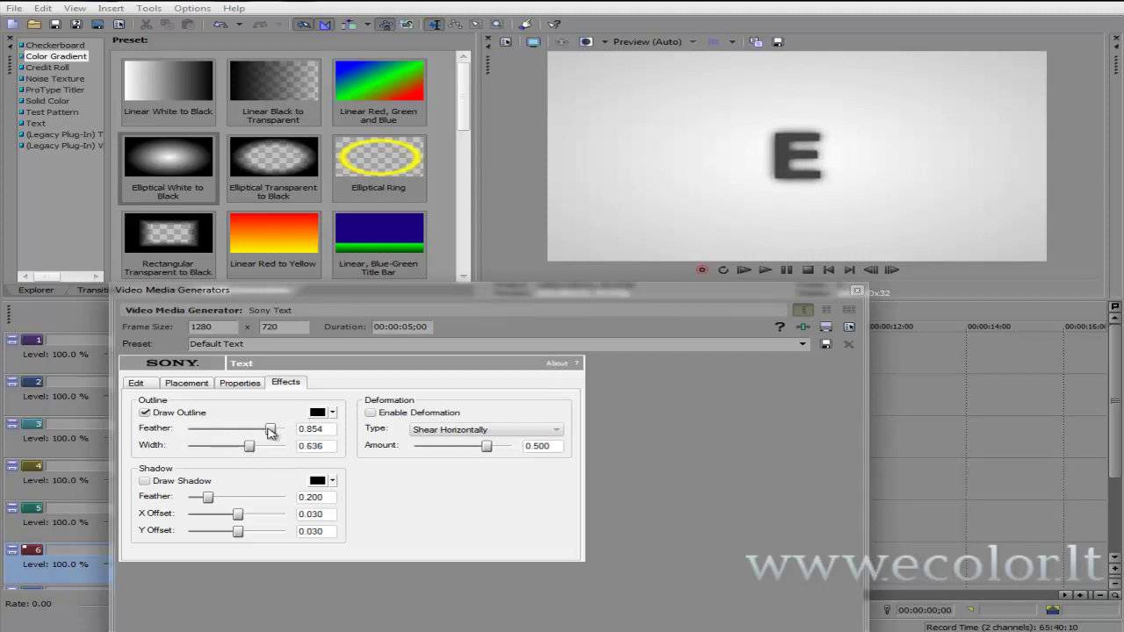
pyautogui.click(333, 412)
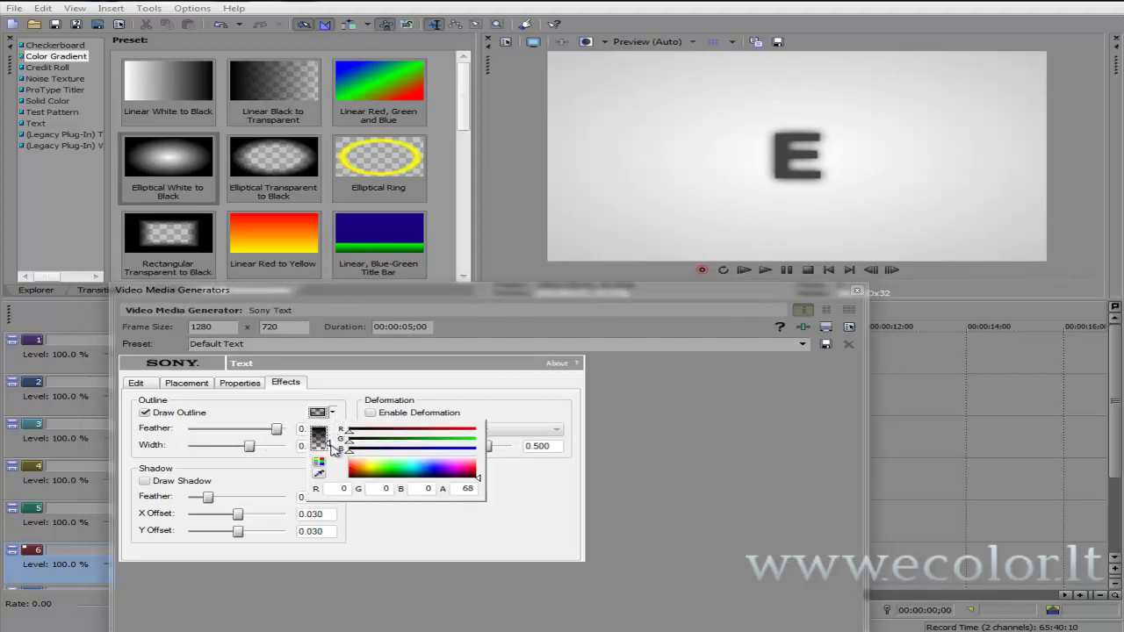
pyautogui.click(503, 504)
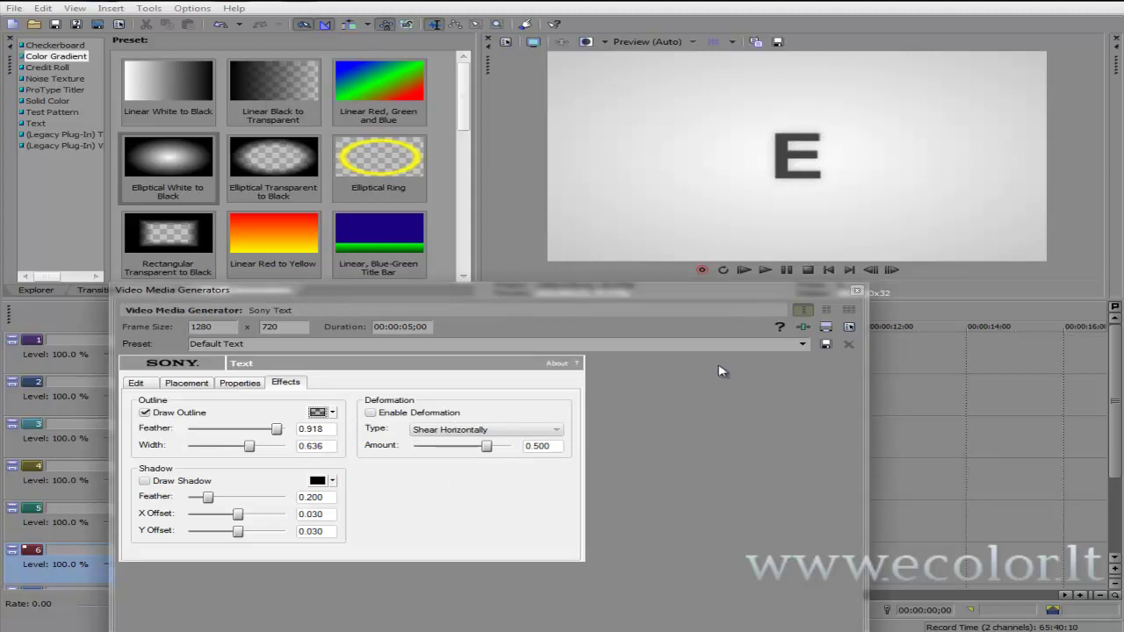
pyautogui.click(858, 291)
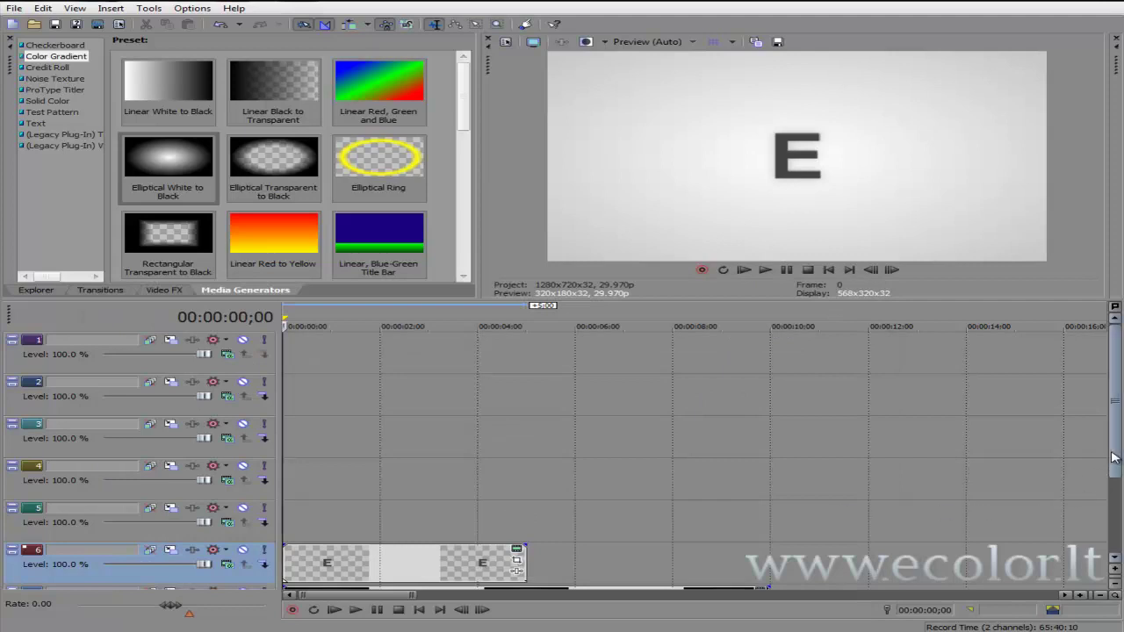
# - Extend the E text event on track 6 to about 7 seconds and copy it
pyautogui.moveTo(1113, 471); pyautogui.dragTo(1119, 485)
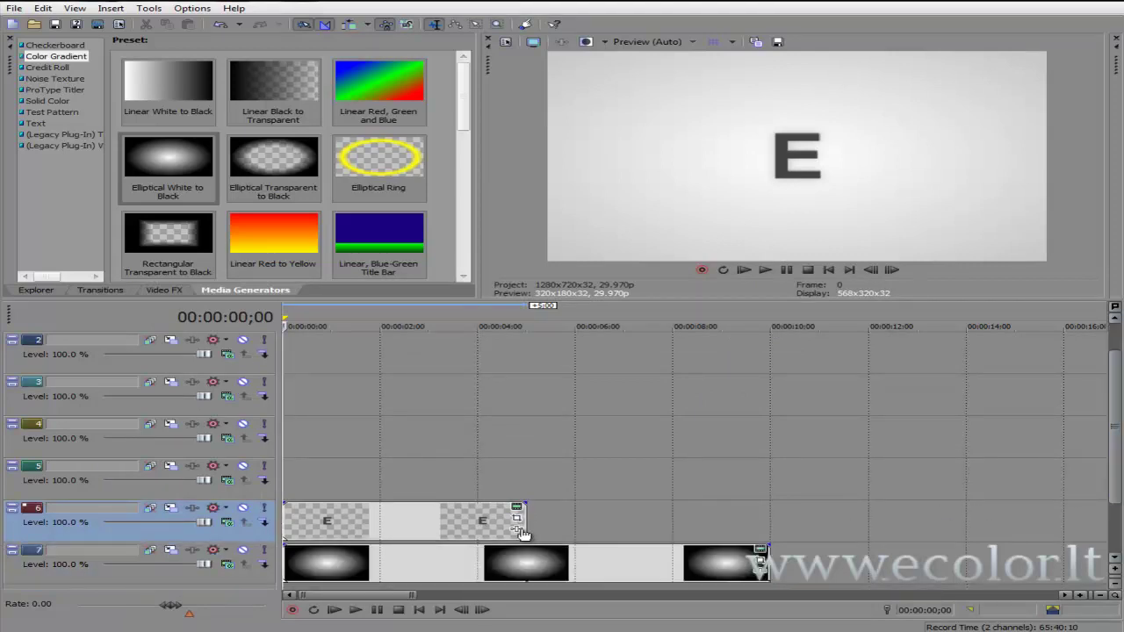
pyautogui.moveTo(525, 519); pyautogui.dragTo(632, 524)
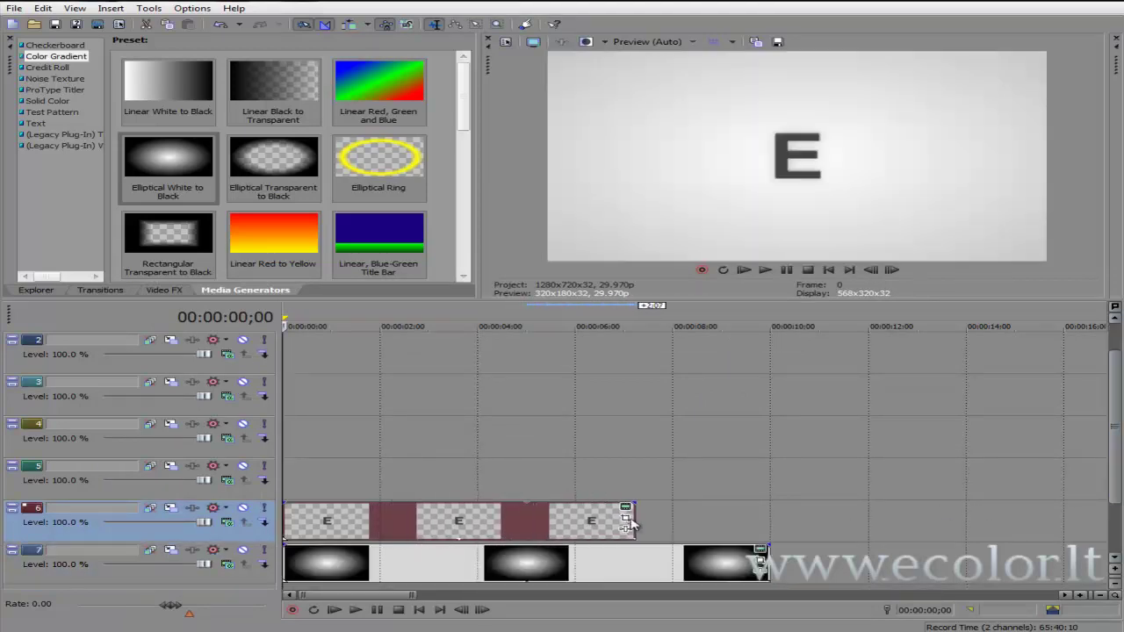
pyautogui.click(410, 527)
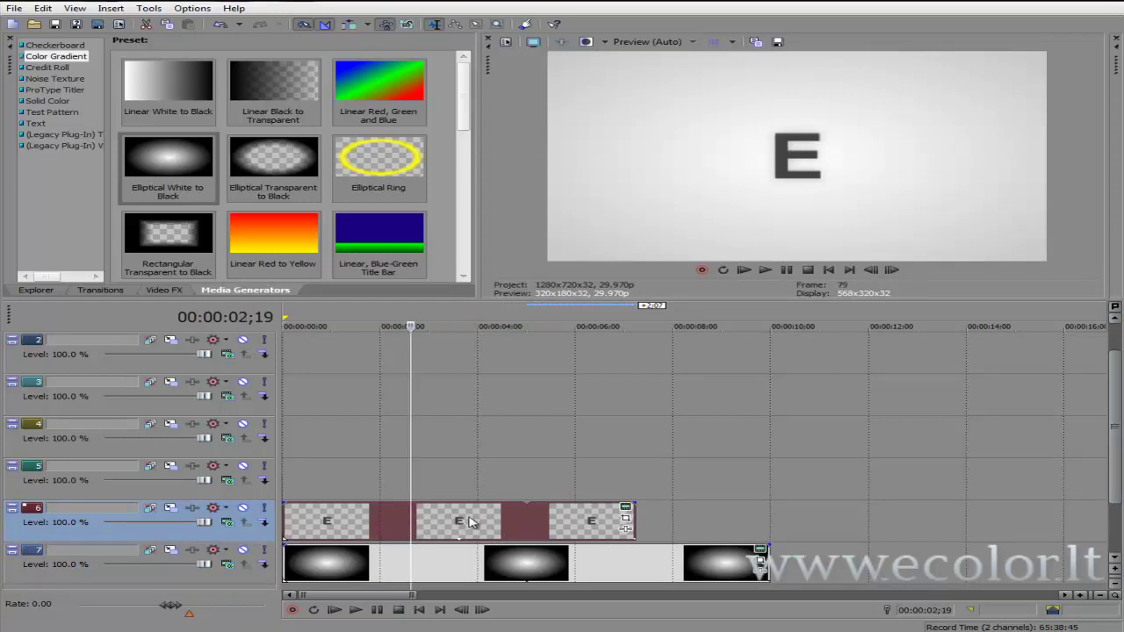
pyautogui.rightClick(498, 527)
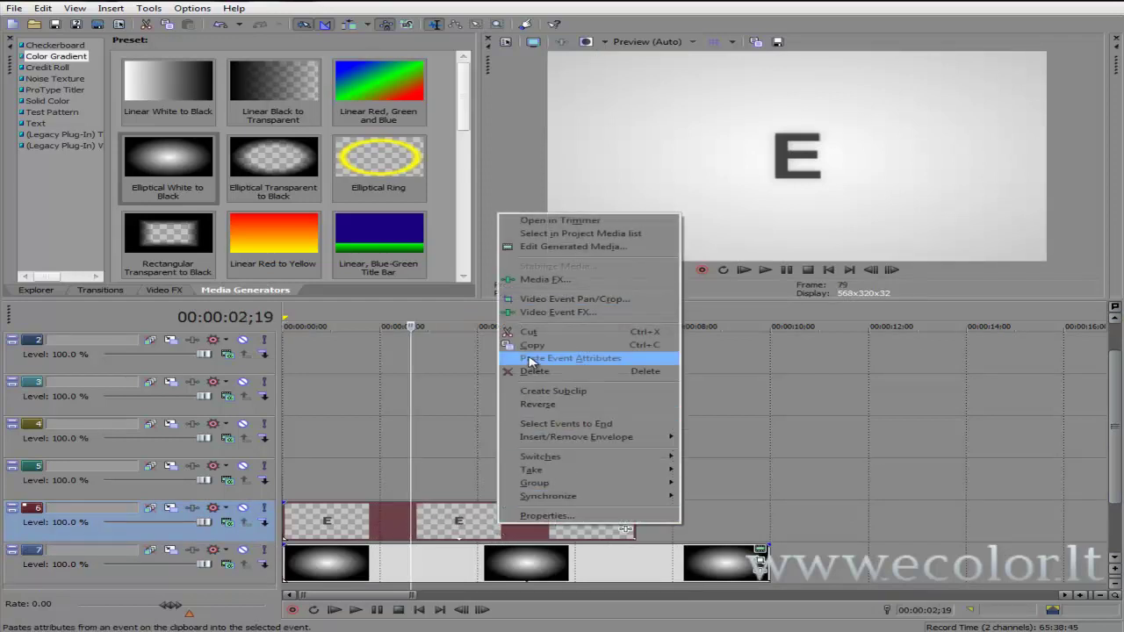
pyautogui.click(538, 347)
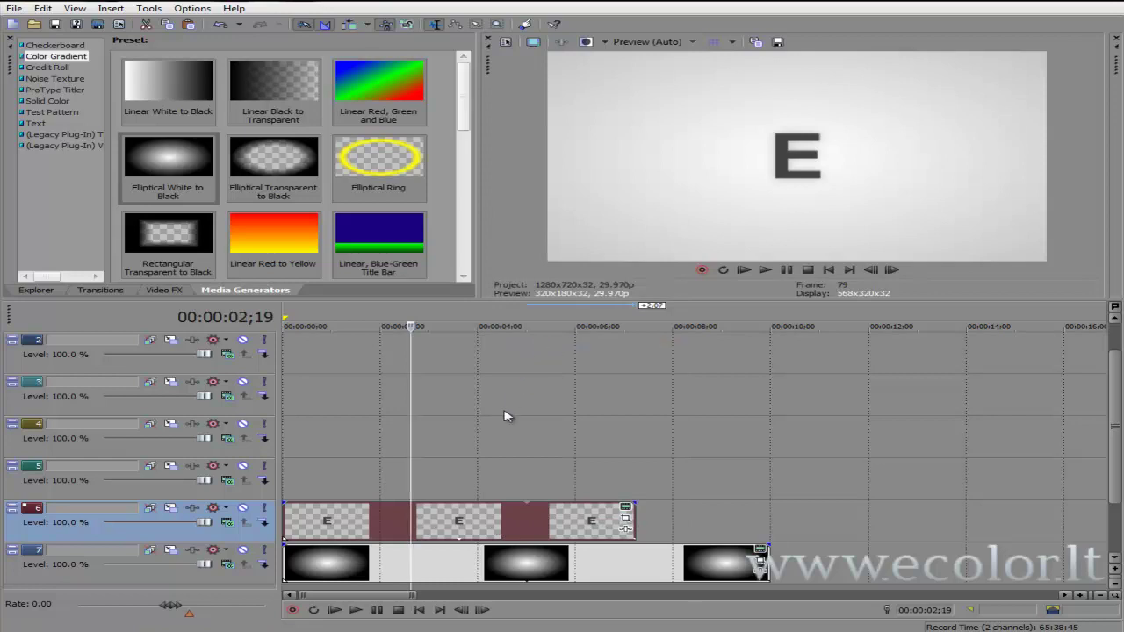
# - Paste the E event onto track 5 as a new copy of the source media and align it to the timeline start
pyautogui.click(458, 484)
pyautogui.rightClick(457, 484)
pyautogui.click(494, 488)
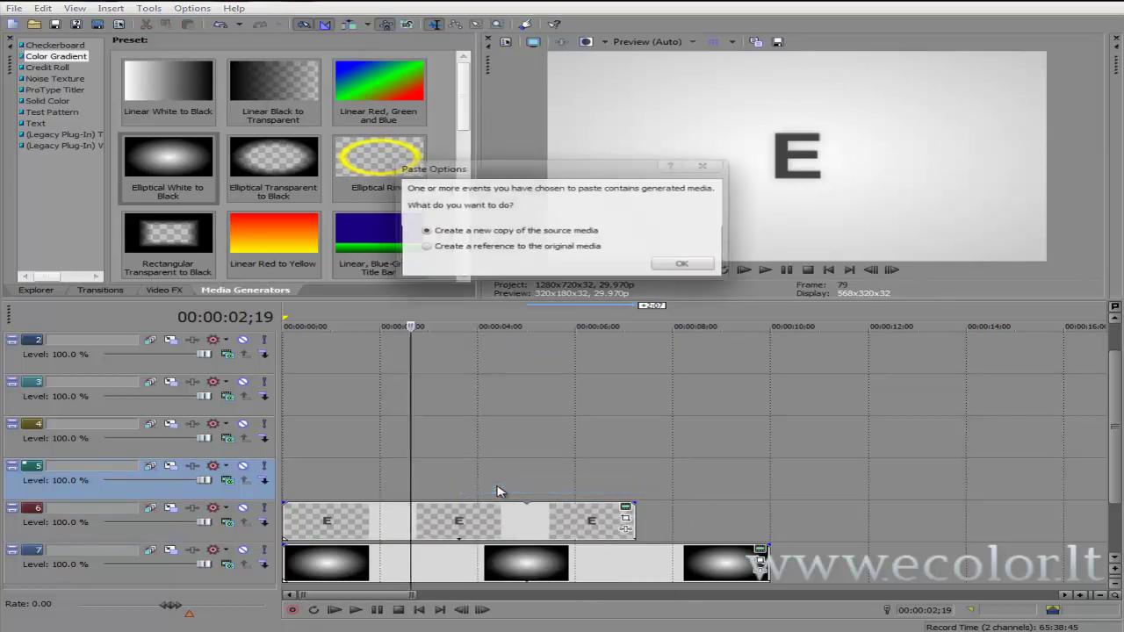
pyautogui.click(684, 267)
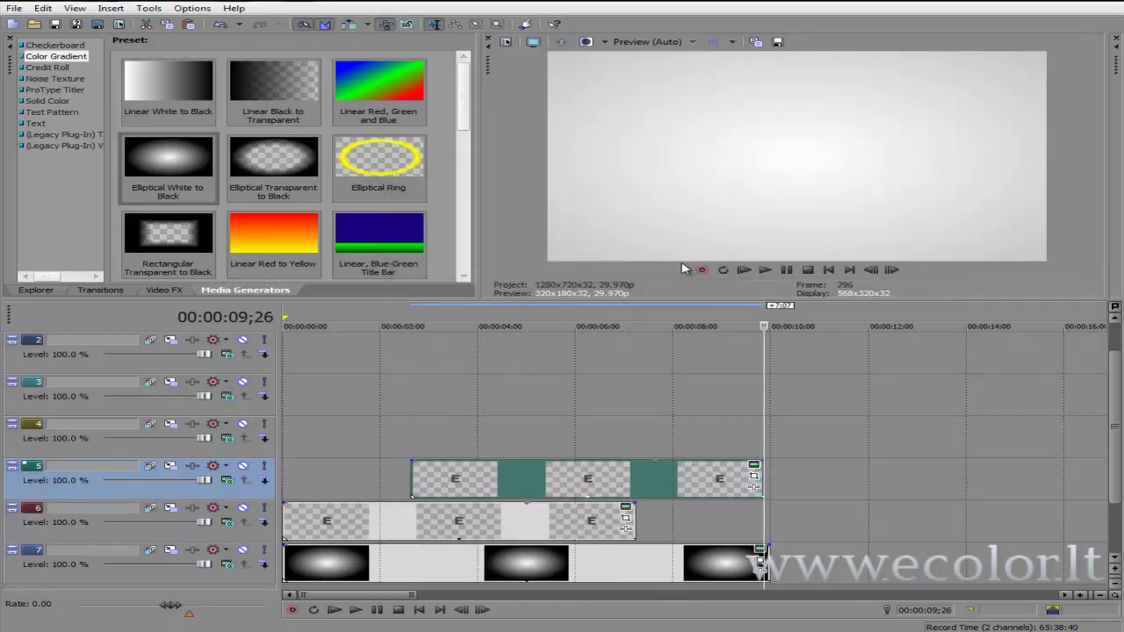
pyautogui.moveTo(593, 478); pyautogui.dragTo(470, 471)
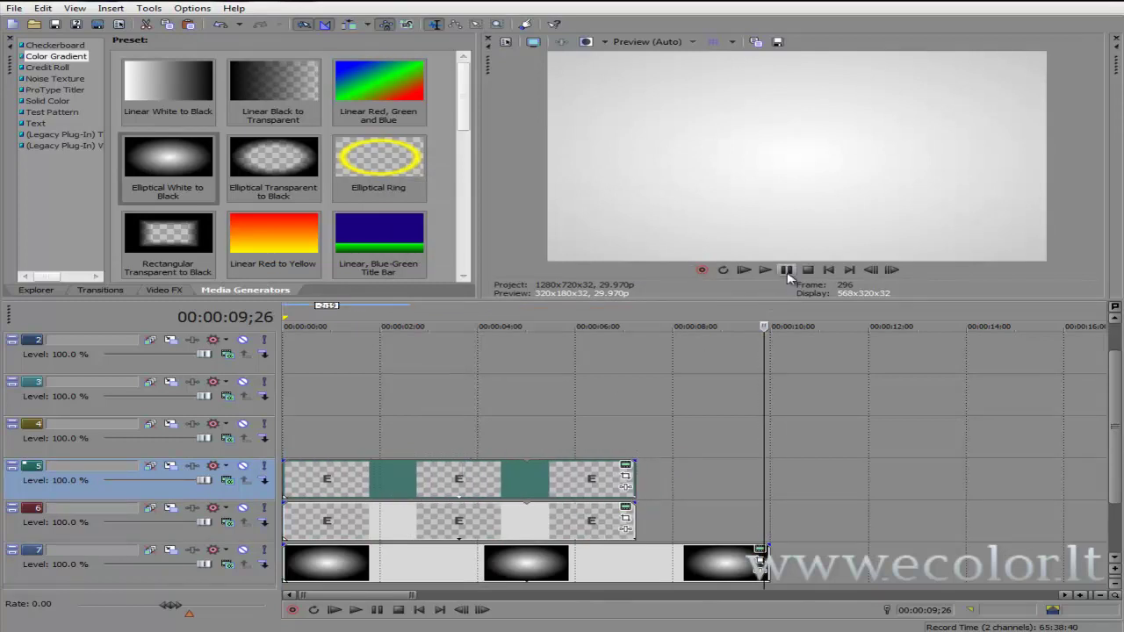
# - Return to the project start and replace the text of the track 5 event with "C"
pyautogui.click(828, 269)
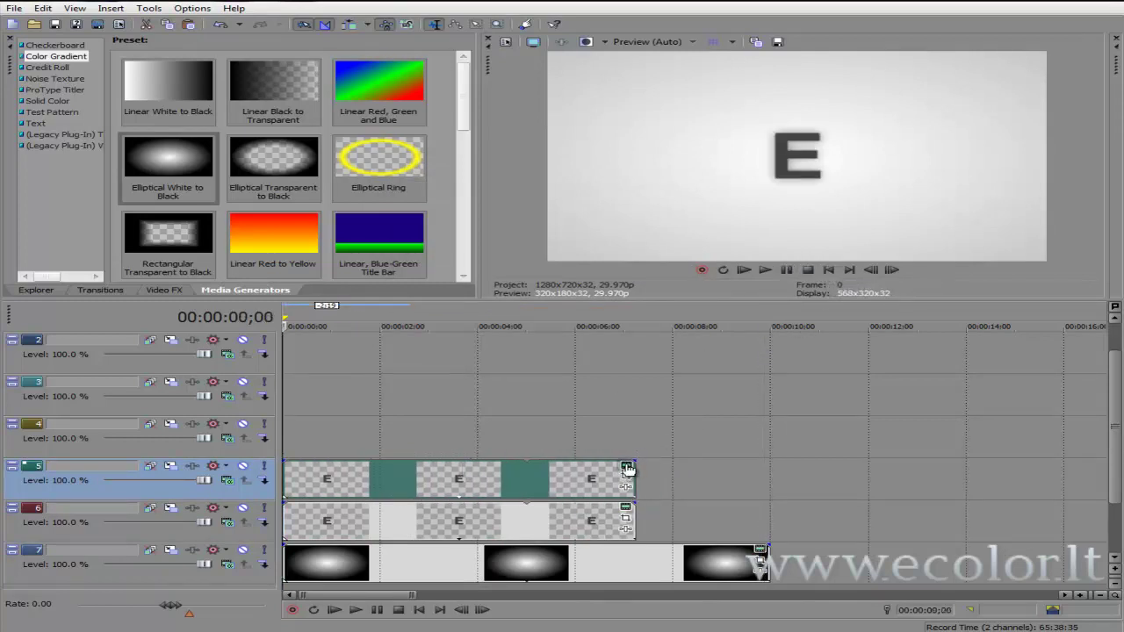
pyautogui.click(627, 467)
pyautogui.hotkey('ctrl', 'a')
pyautogui.write('C')
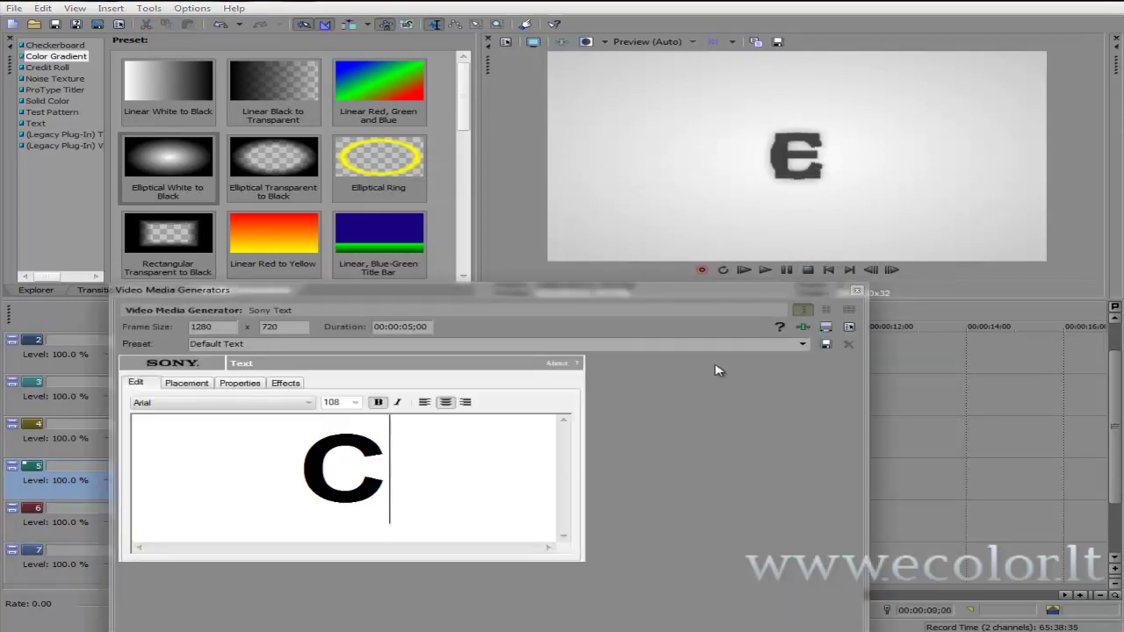
# - Paste the E event onto track 4 as a new copy of the source media and replace its text with "O"
pyautogui.click(858, 292)
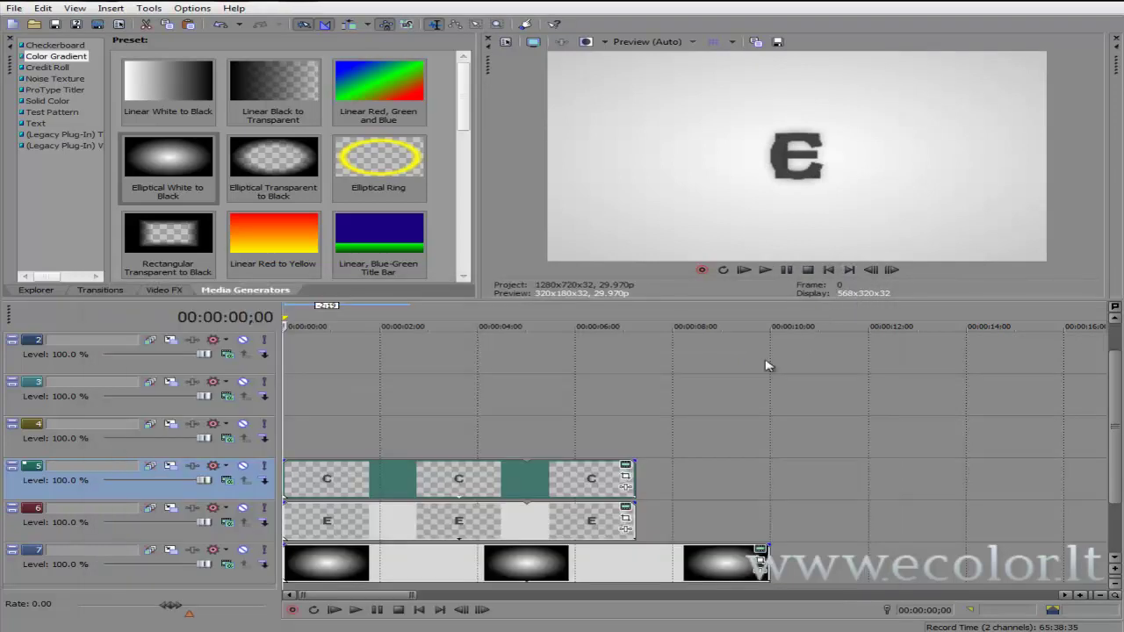
pyautogui.rightClick(490, 442)
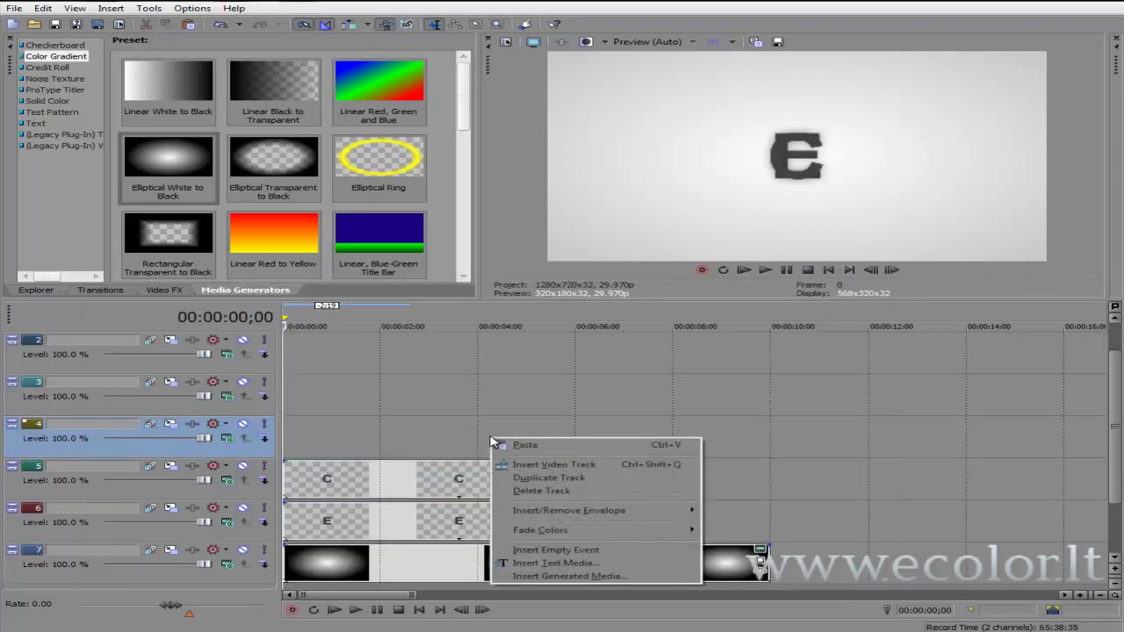
pyautogui.click(525, 448)
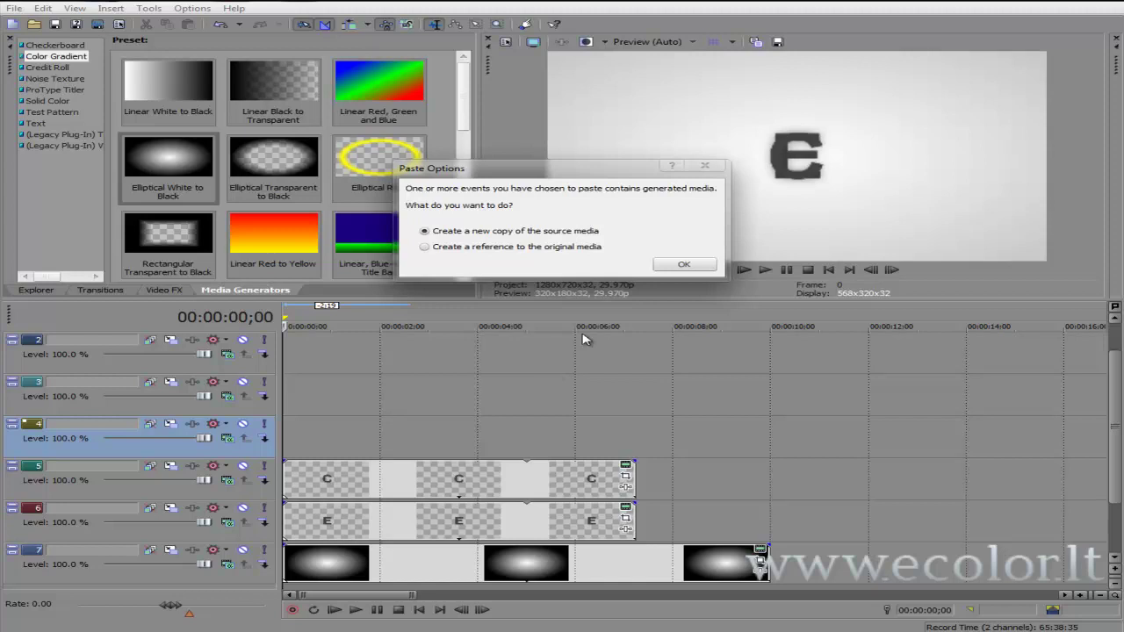
pyautogui.click(684, 265)
pyautogui.click(621, 424)
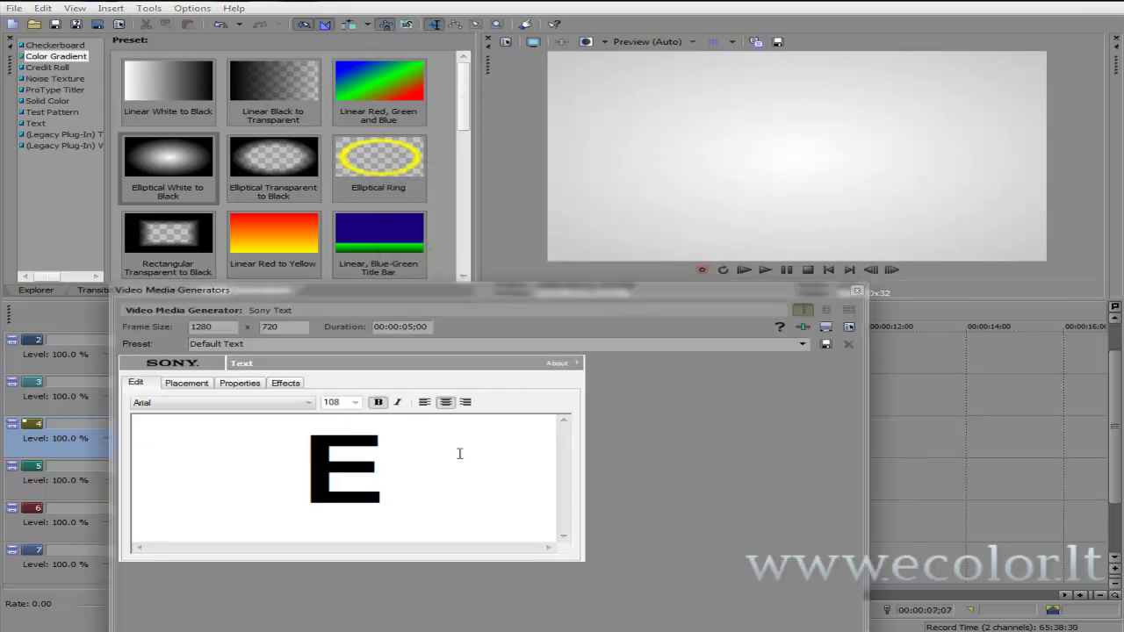
pyautogui.write('O')
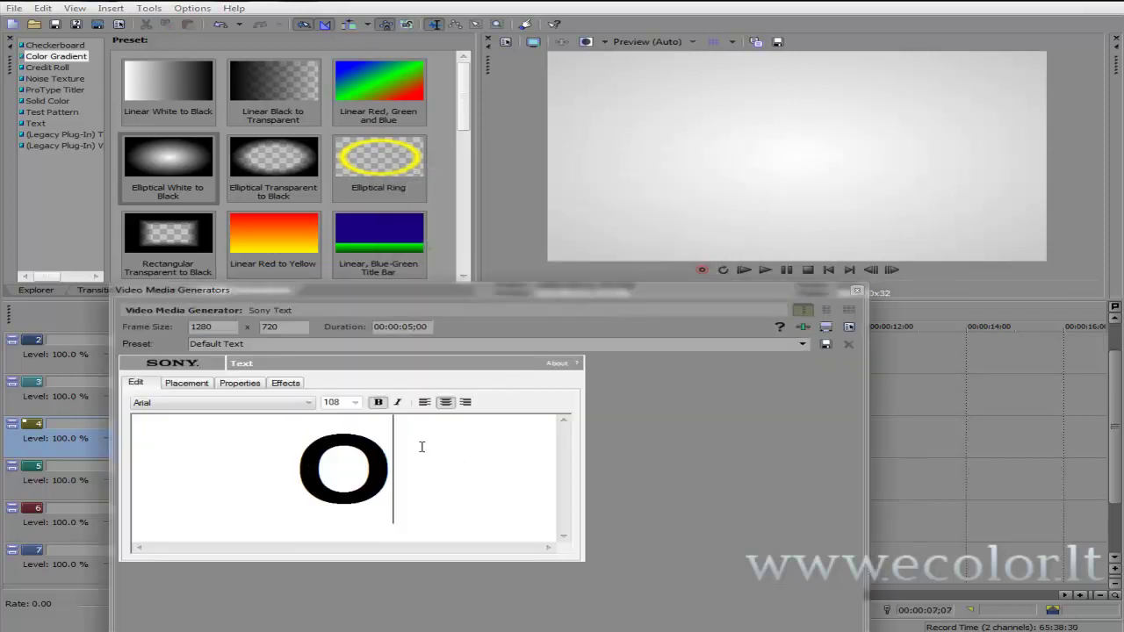
pyautogui.click(857, 291)
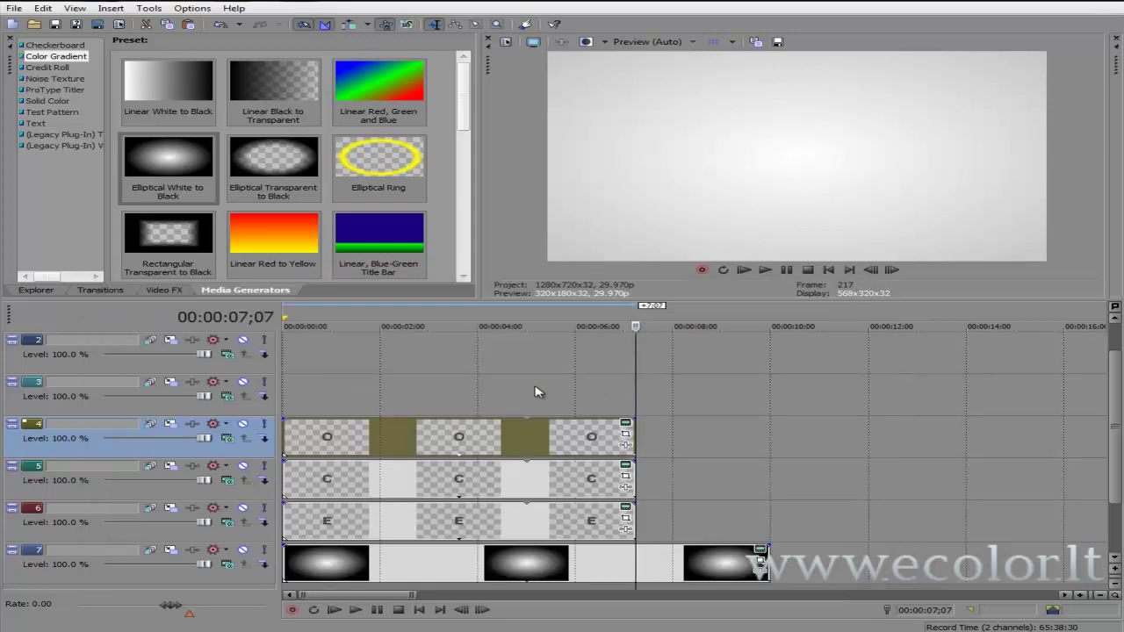
# - Paste the E event onto track 3 as a new copy of the source media and align it to the timeline start
pyautogui.moveTo(1118, 401); pyautogui.dragTo(1118, 385)
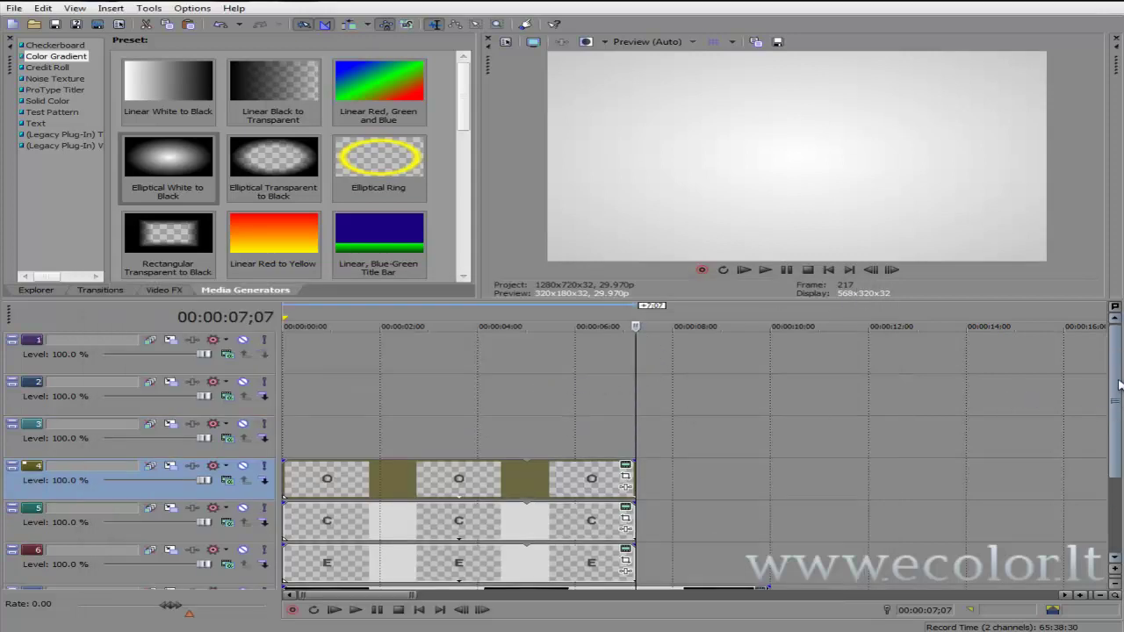
pyautogui.rightClick(451, 437)
pyautogui.click(490, 445)
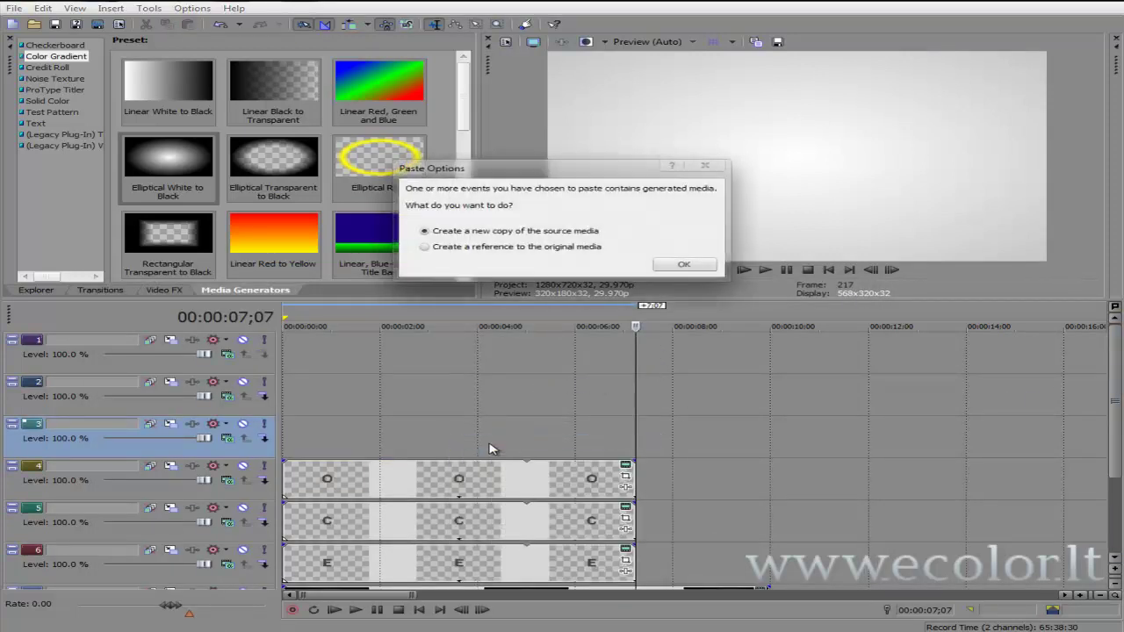
pyautogui.click(683, 264)
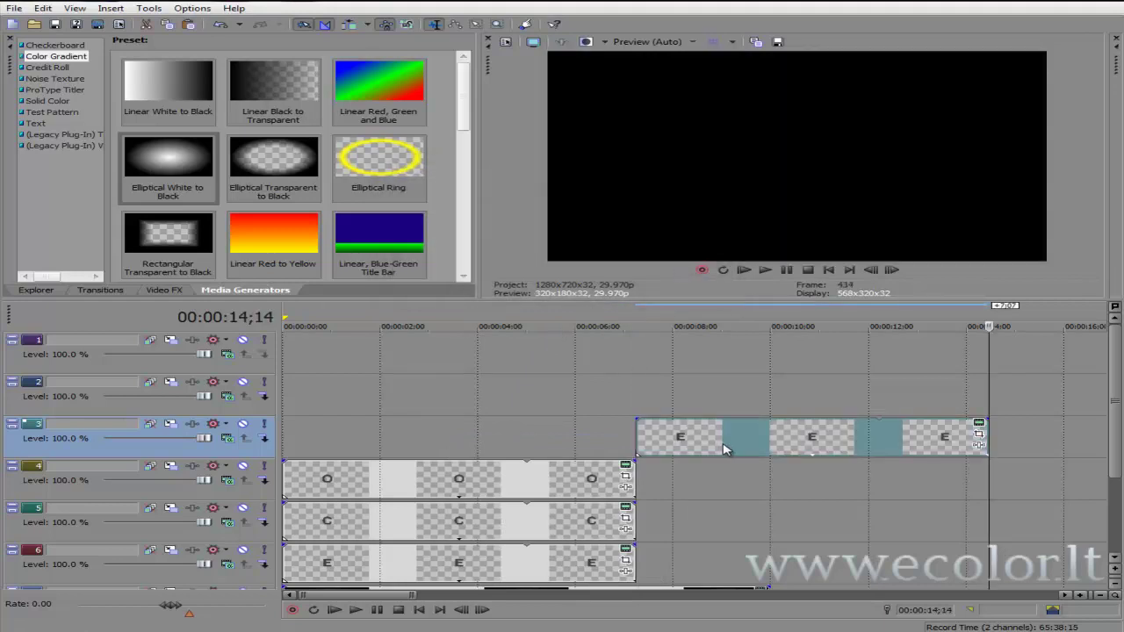
pyautogui.moveTo(699, 441); pyautogui.dragTo(342, 442)
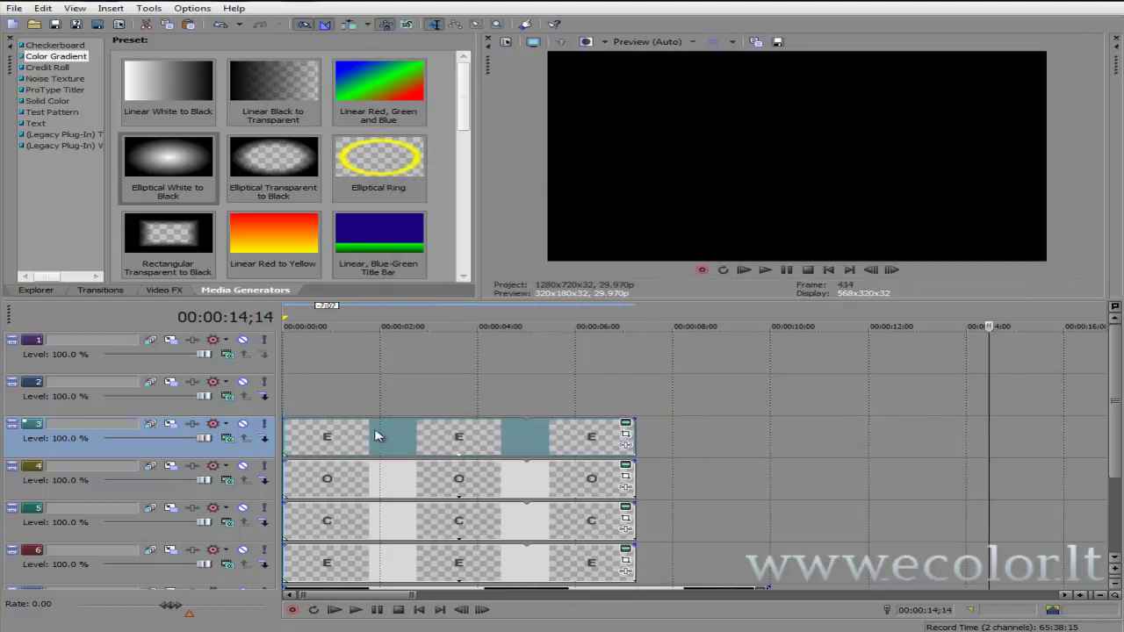
# - Return to the project start and replace the text of the track 3 event with "L"
pyautogui.click(827, 270)
pyautogui.click(626, 425)
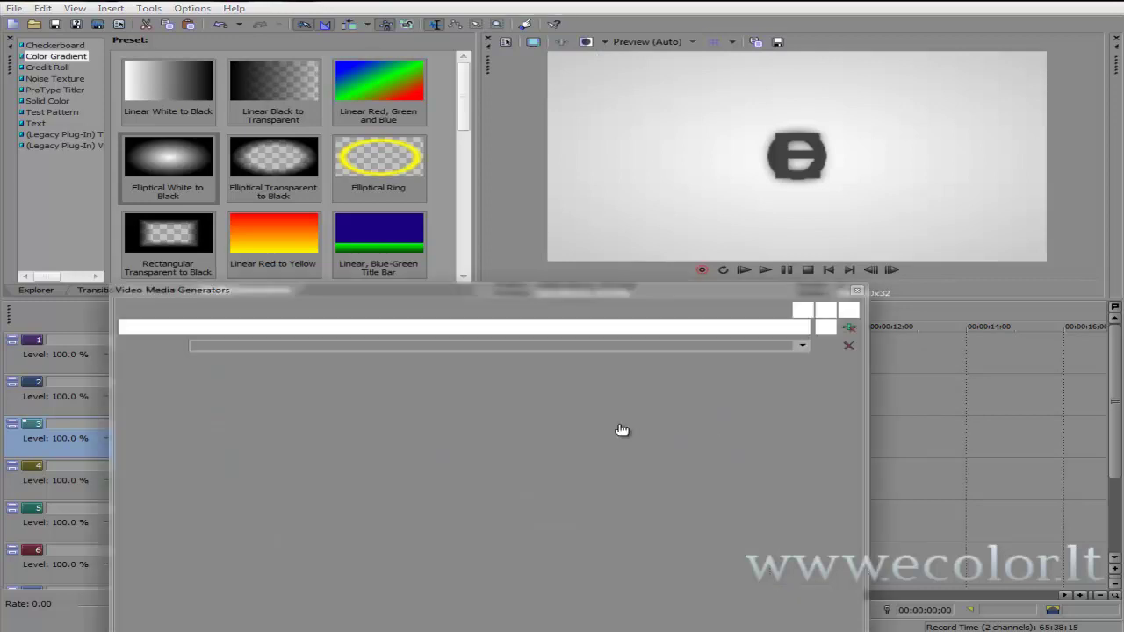
pyautogui.moveTo(469, 451); pyautogui.dragTo(329, 453)
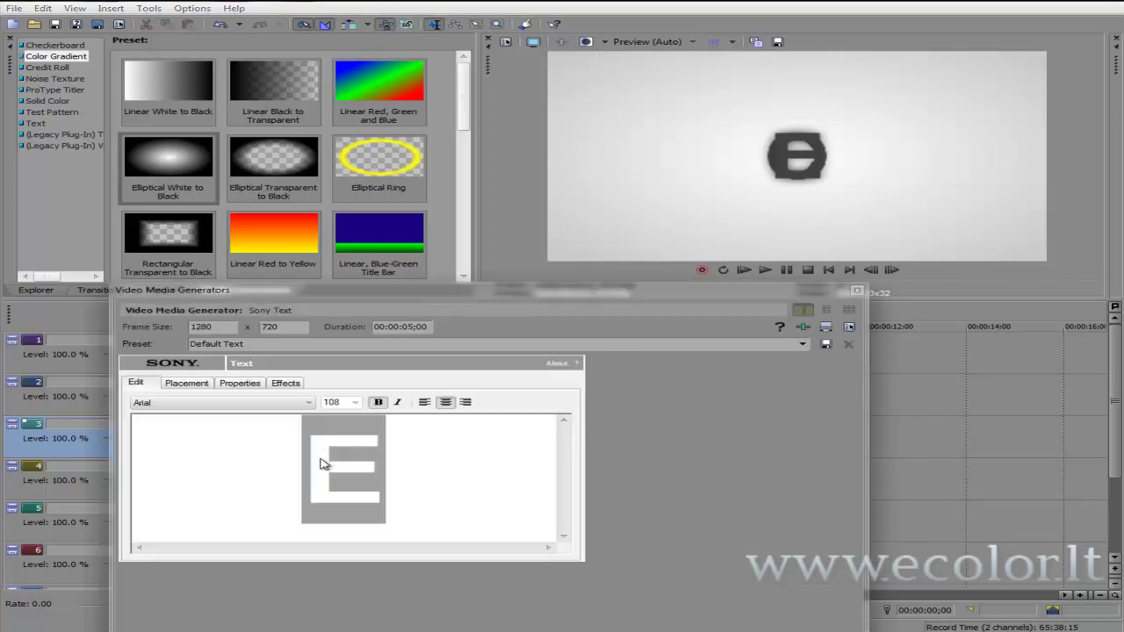
pyautogui.write('L')
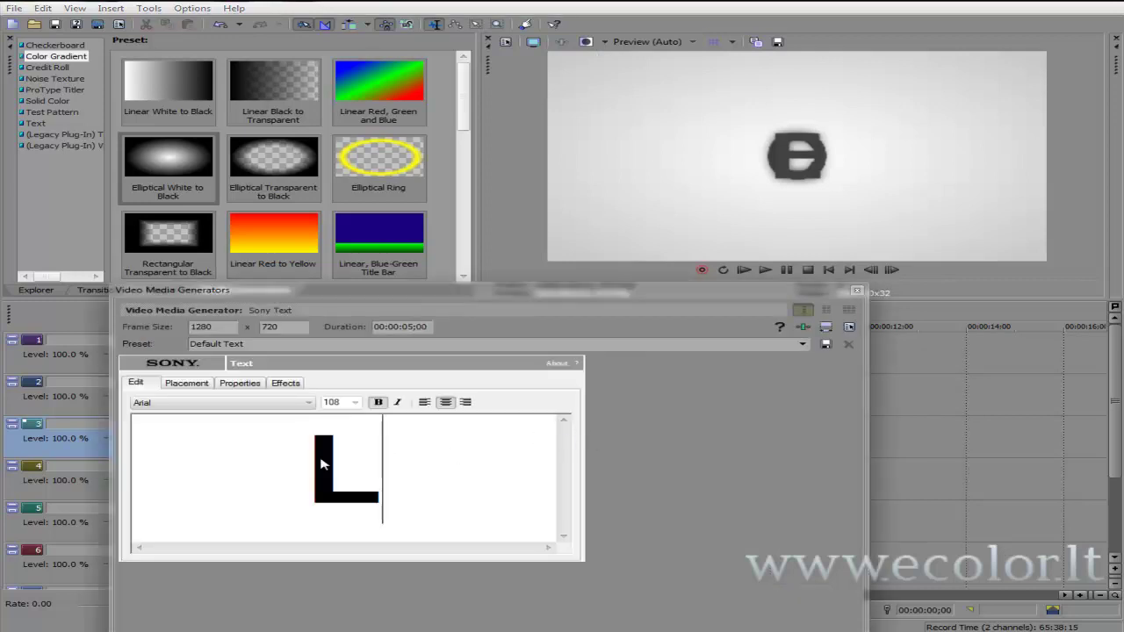
pyautogui.click(858, 293)
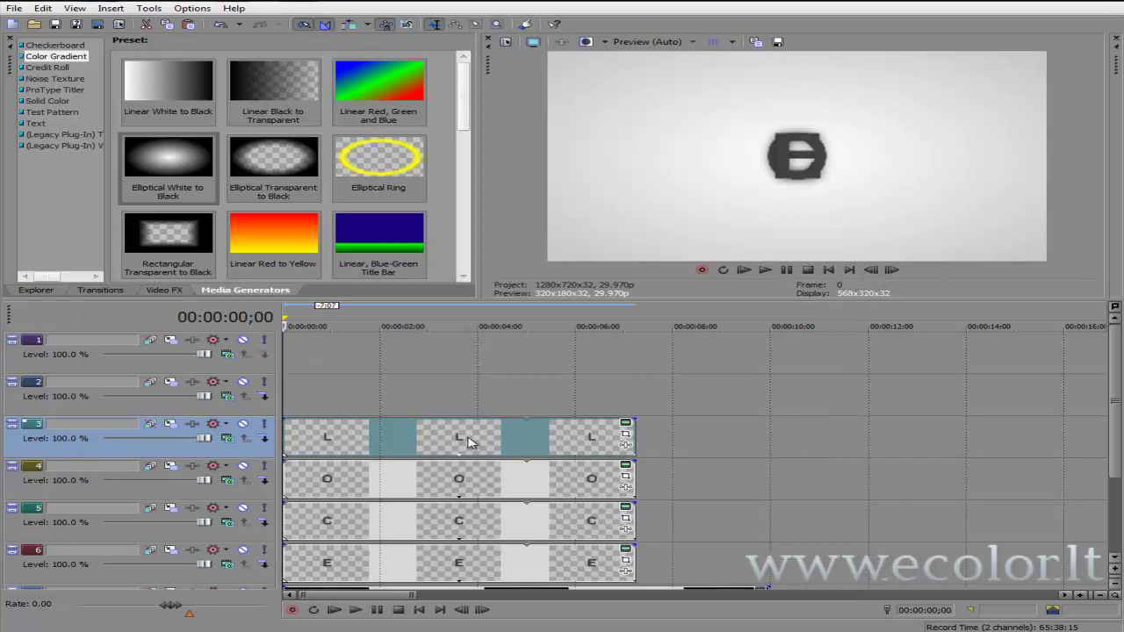
# - Paste the E event onto track 2 as a new copy of the source media and align it to the timeline start
pyautogui.click(453, 389)
pyautogui.rightClick(454, 389)
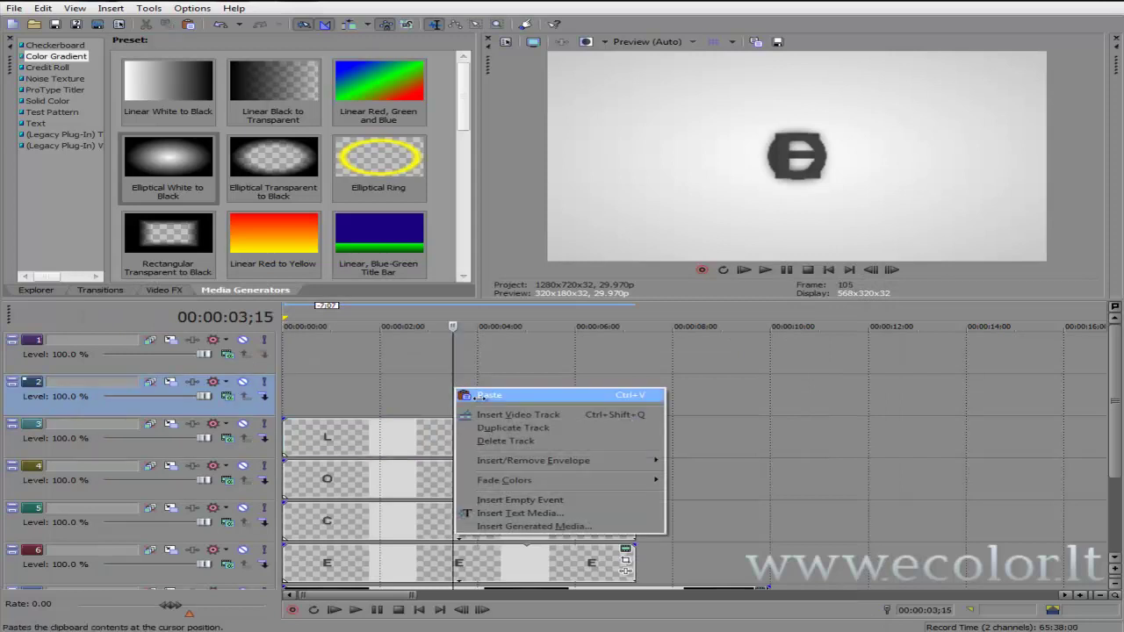
pyautogui.click(482, 396)
pyautogui.click(670, 267)
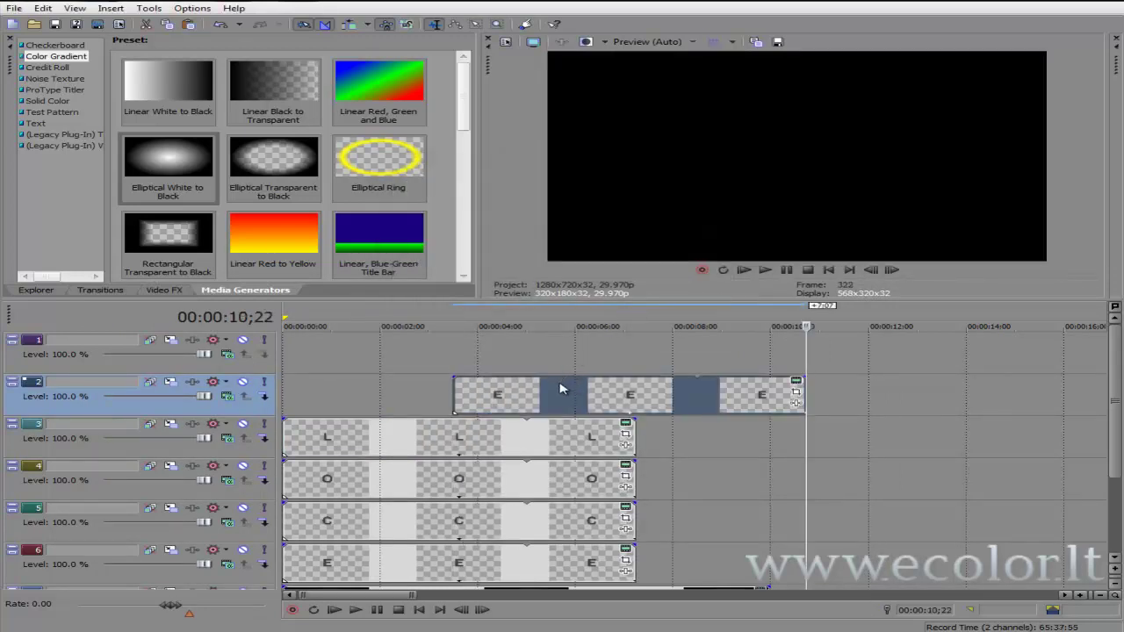
pyautogui.moveTo(565, 389); pyautogui.dragTo(395, 389)
# - Return to the project start and replace the text of the track 2 event with "O"
pyautogui.click(828, 270)
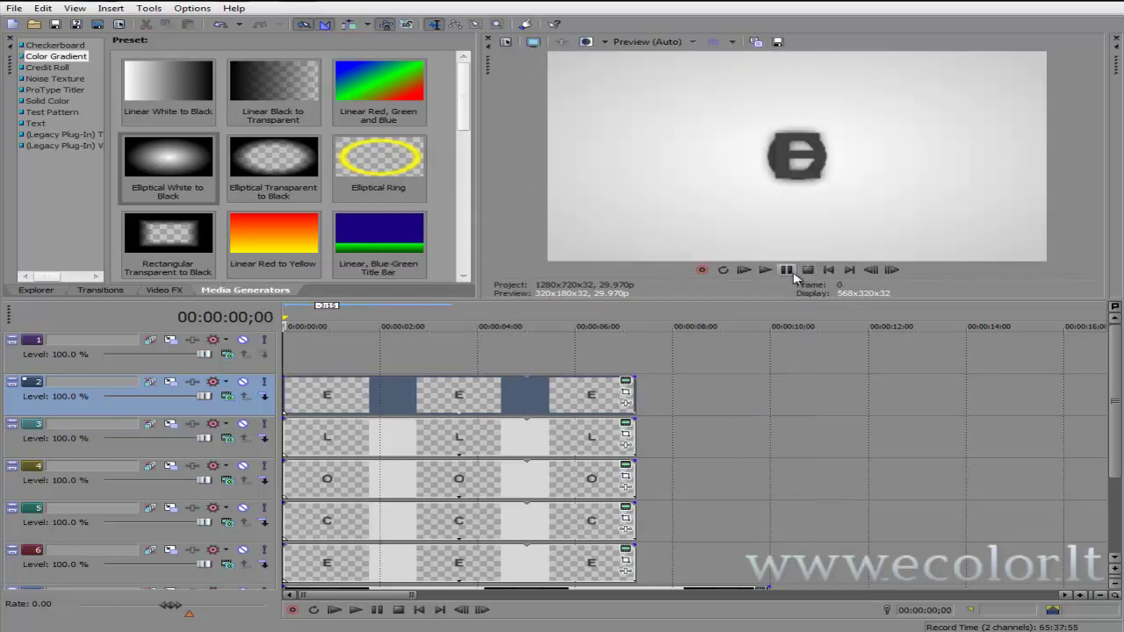
pyautogui.click(626, 384)
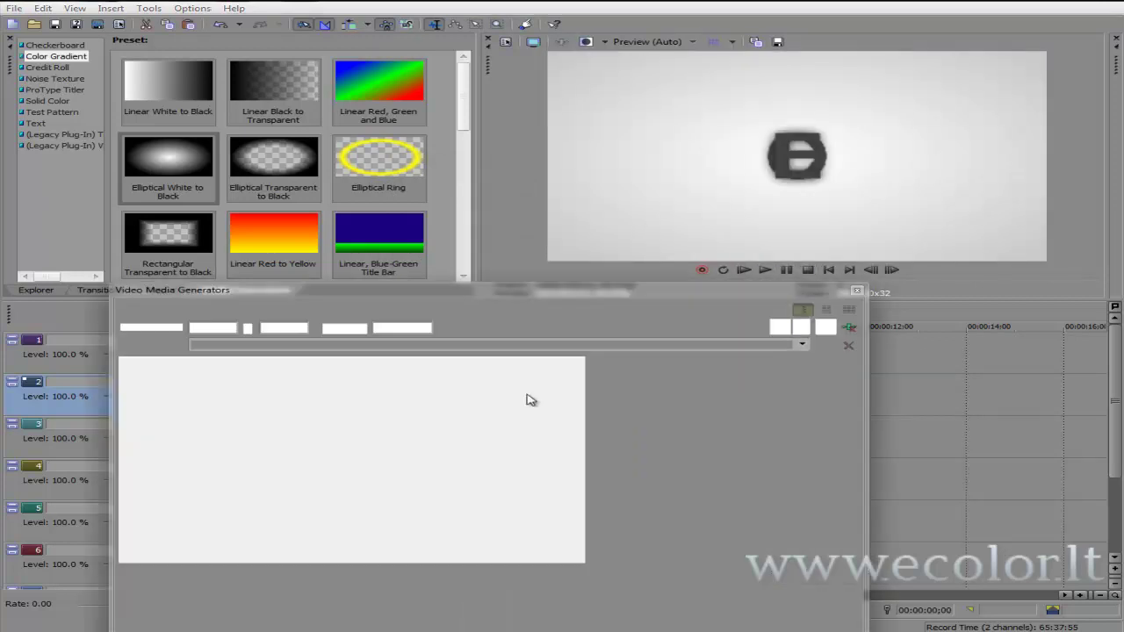
pyautogui.moveTo(454, 441); pyautogui.dragTo(226, 455)
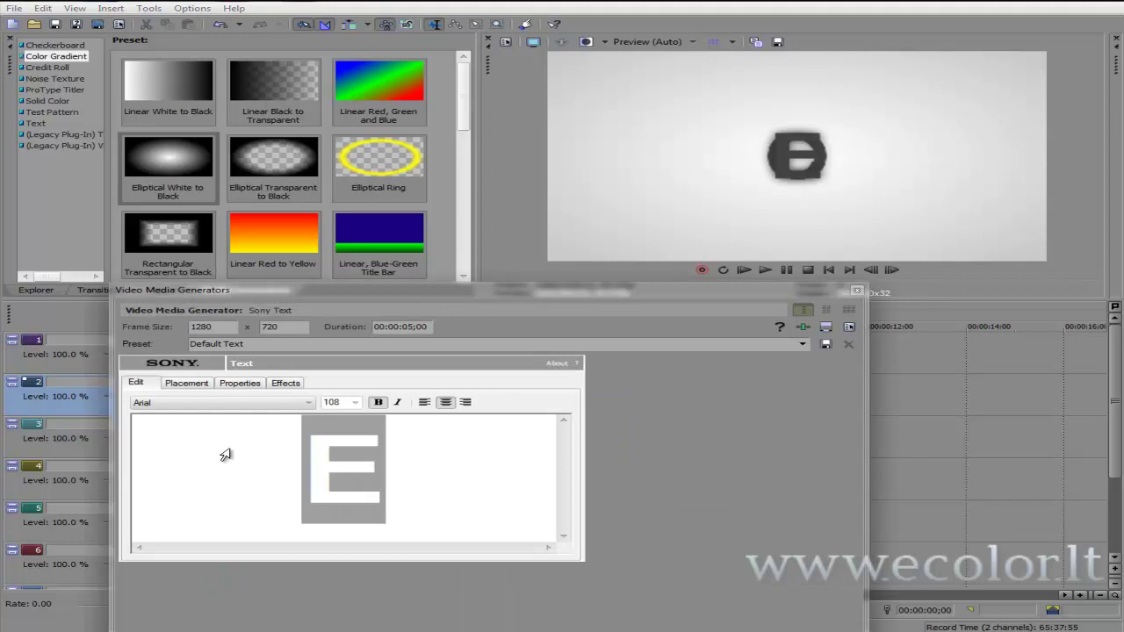
pyautogui.write('O')
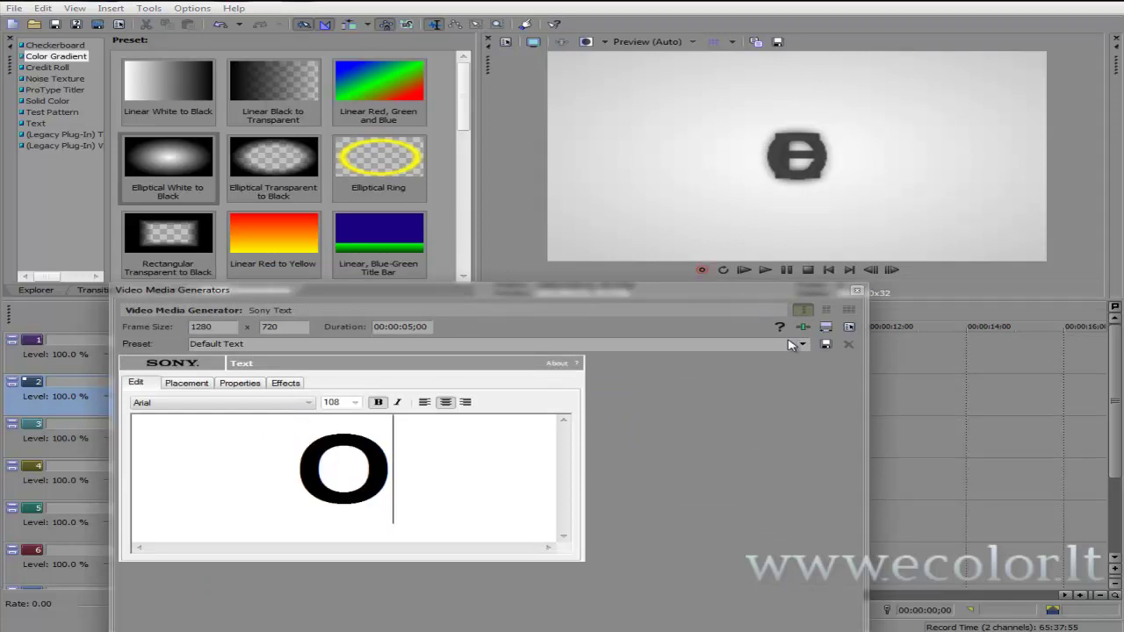
pyautogui.click(857, 291)
# - Paste the E event onto track 1 as a new copy of the source media and replace its text with "R"
pyautogui.rightClick(606, 351)
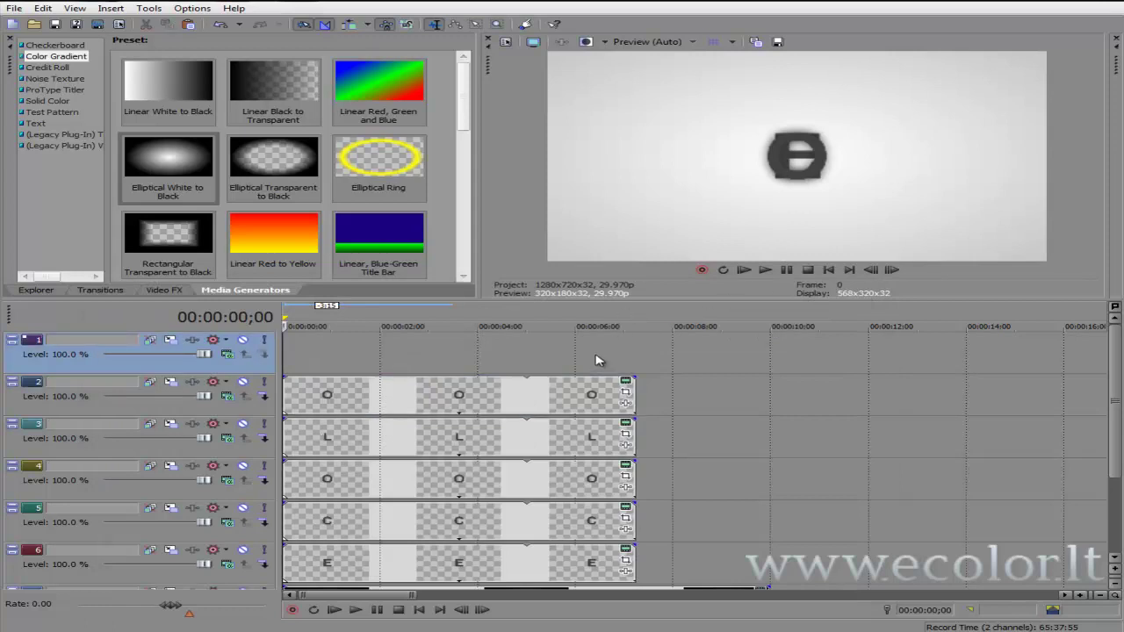
pyautogui.click(669, 371)
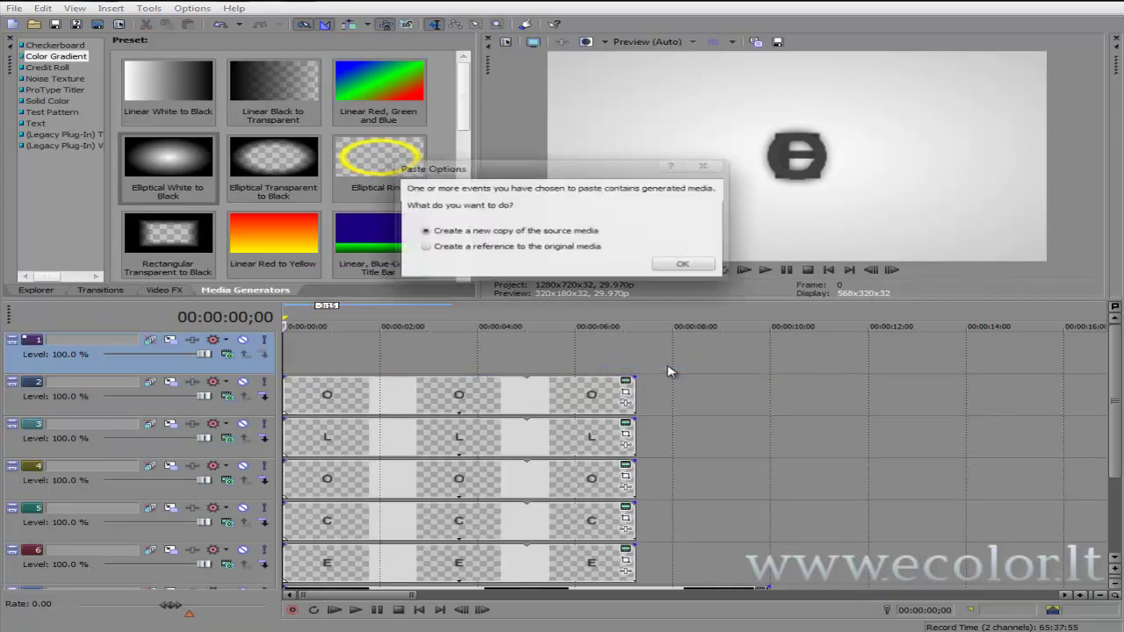
pyautogui.click(683, 265)
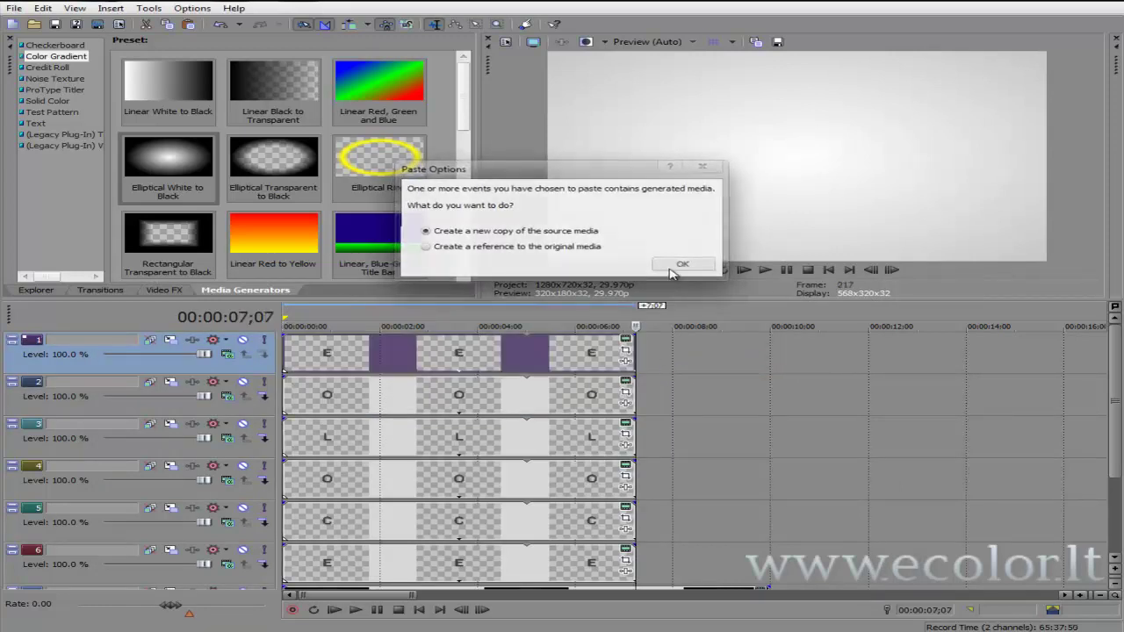
pyautogui.click(623, 342)
pyautogui.moveTo(406, 447); pyautogui.dragTo(290, 457)
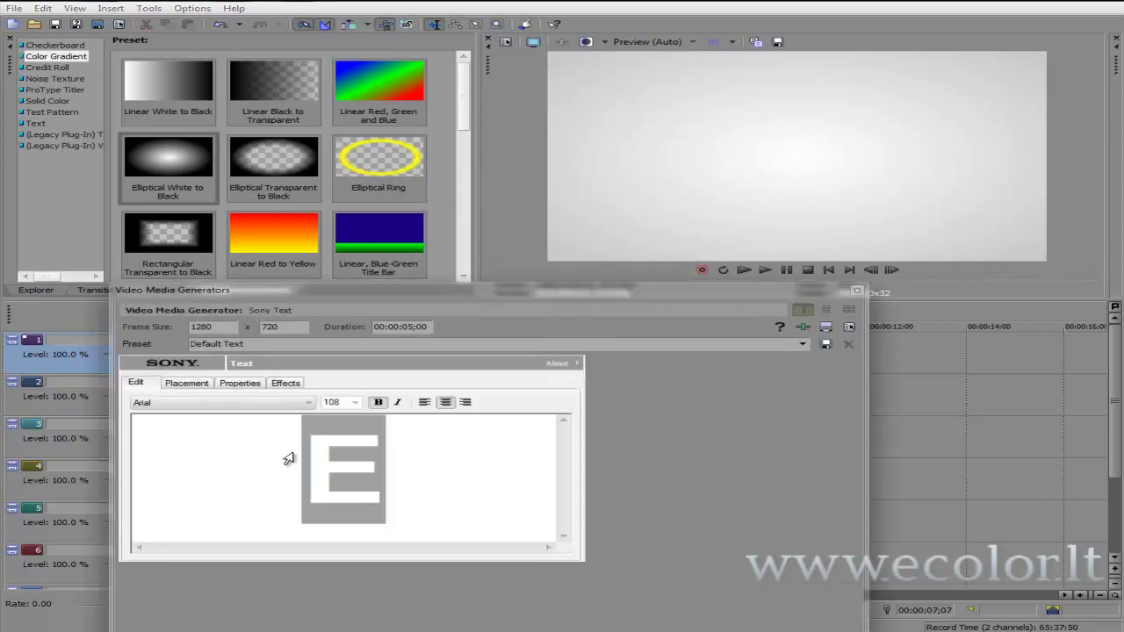
pyautogui.write('R')
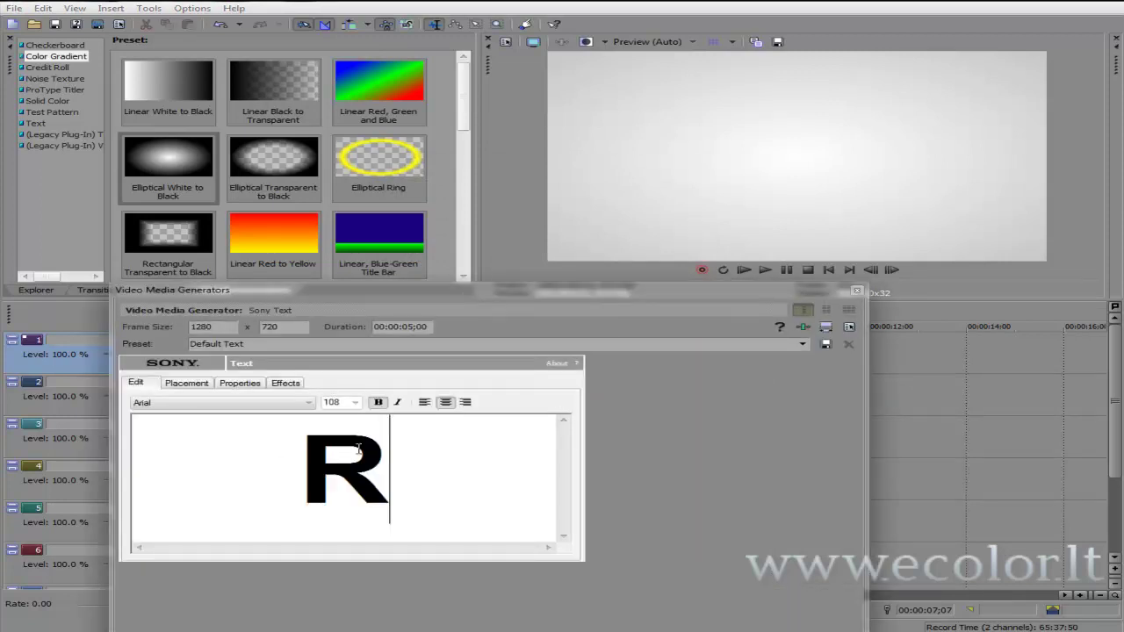
pyautogui.click(855, 293)
# - Return to the project start and shift the E on track 6 left with Event Pan/Crop, to an X center of about 941
pyautogui.click(828, 269)
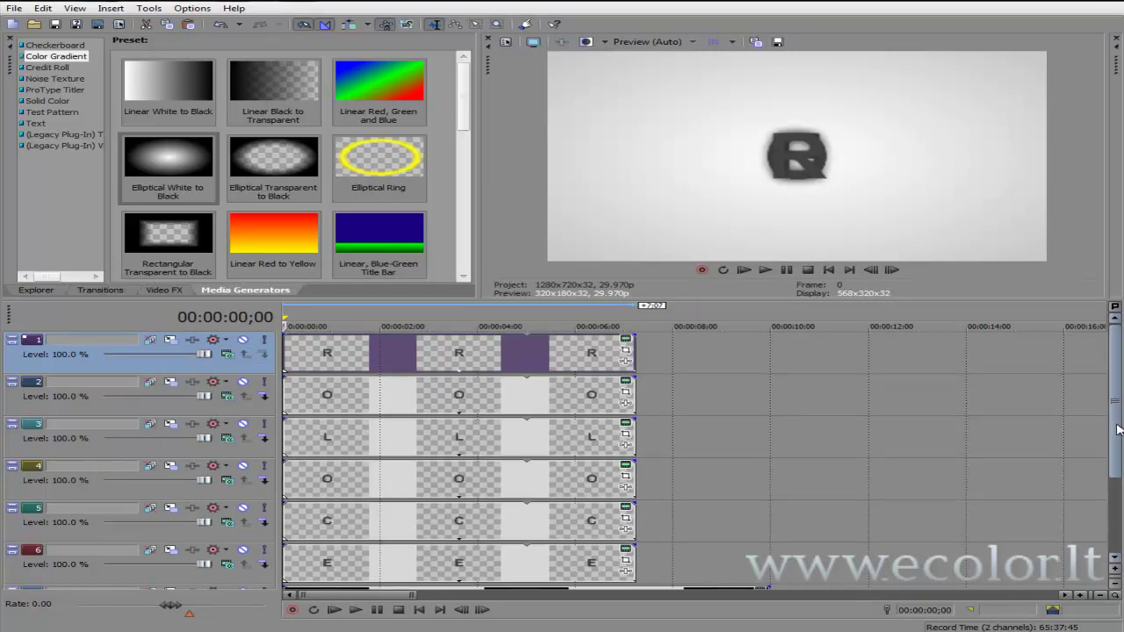
pyautogui.moveTo(1118, 430); pyautogui.dragTo(1119, 457)
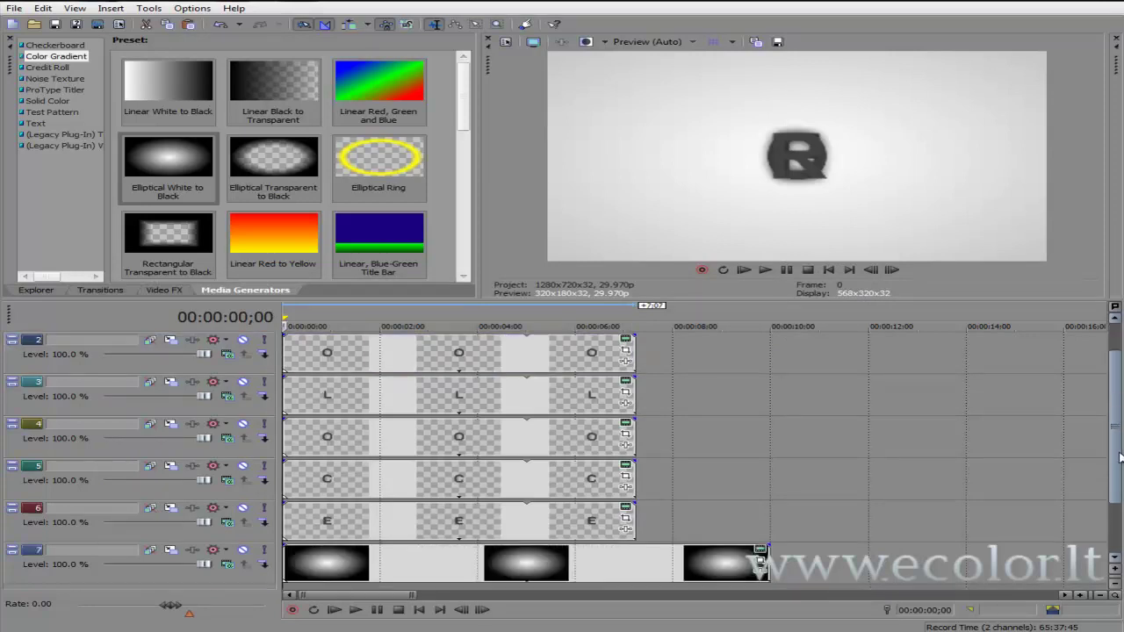
pyautogui.click(625, 521)
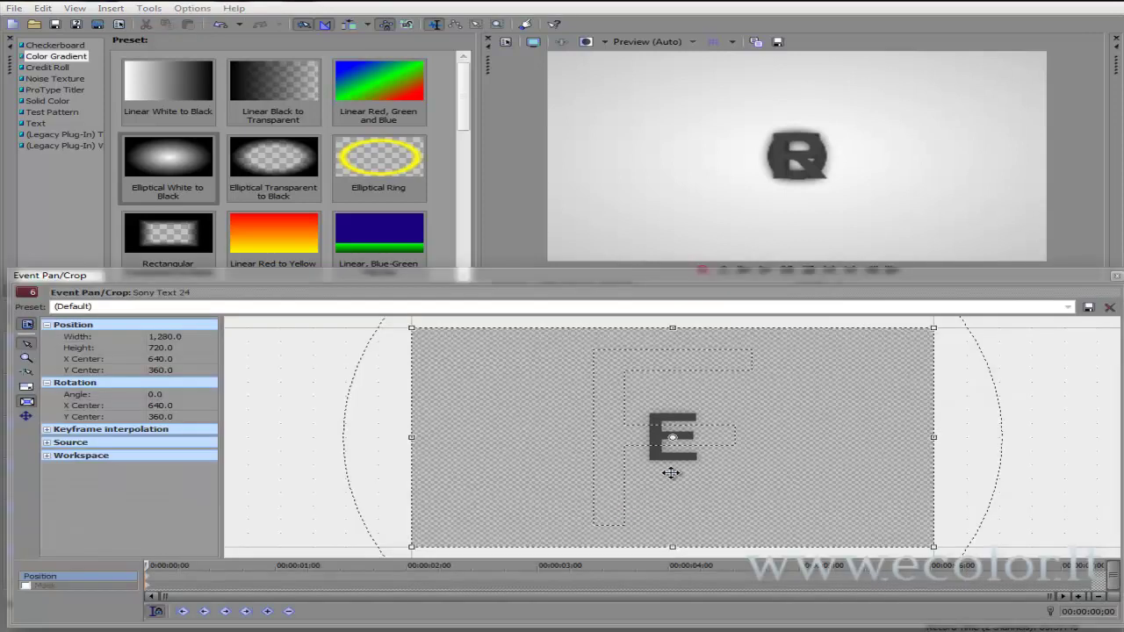
pyautogui.moveTo(677, 438); pyautogui.dragTo(679, 437)
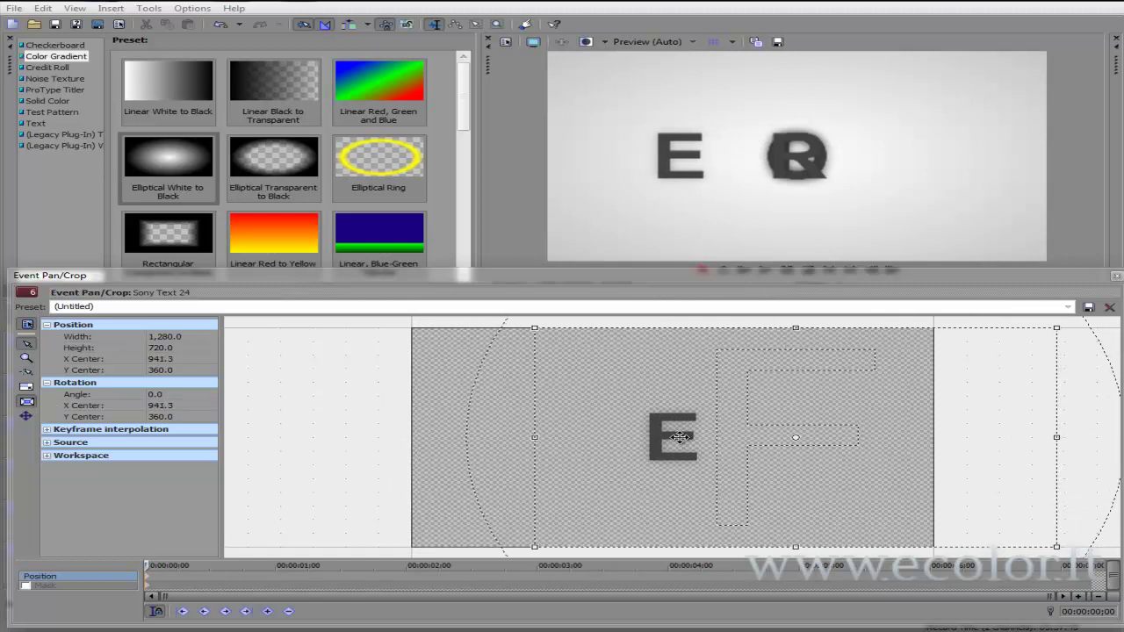
pyautogui.click(1117, 279)
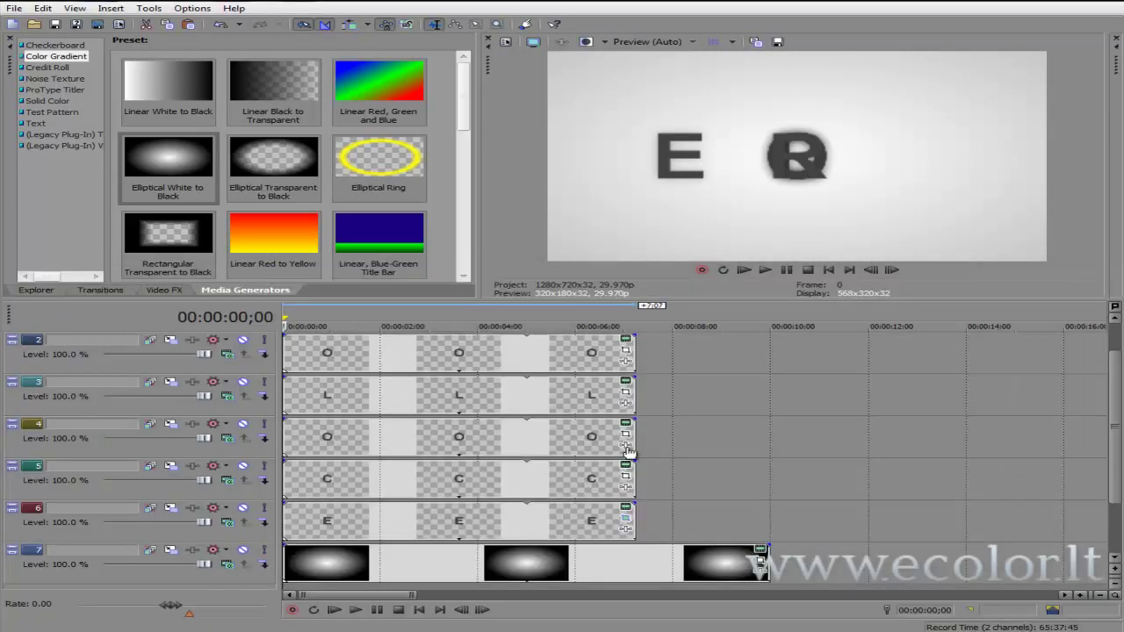
# - Shift the C on track 5 left with Event Pan/Crop, to an X center of about 842, beside the E
pyautogui.click(626, 478)
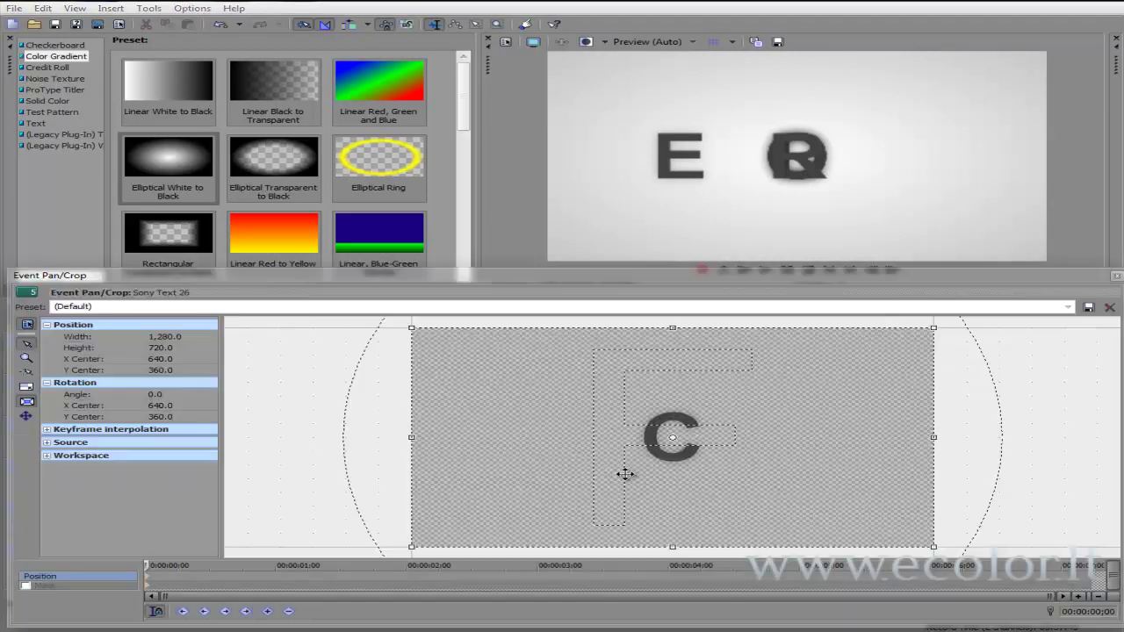
pyautogui.moveTo(643, 440)
pyautogui.mouseDown()
pyautogui.moveTo(692, 441)
pyautogui.moveTo(642, 441)
pyautogui.mouseUp()
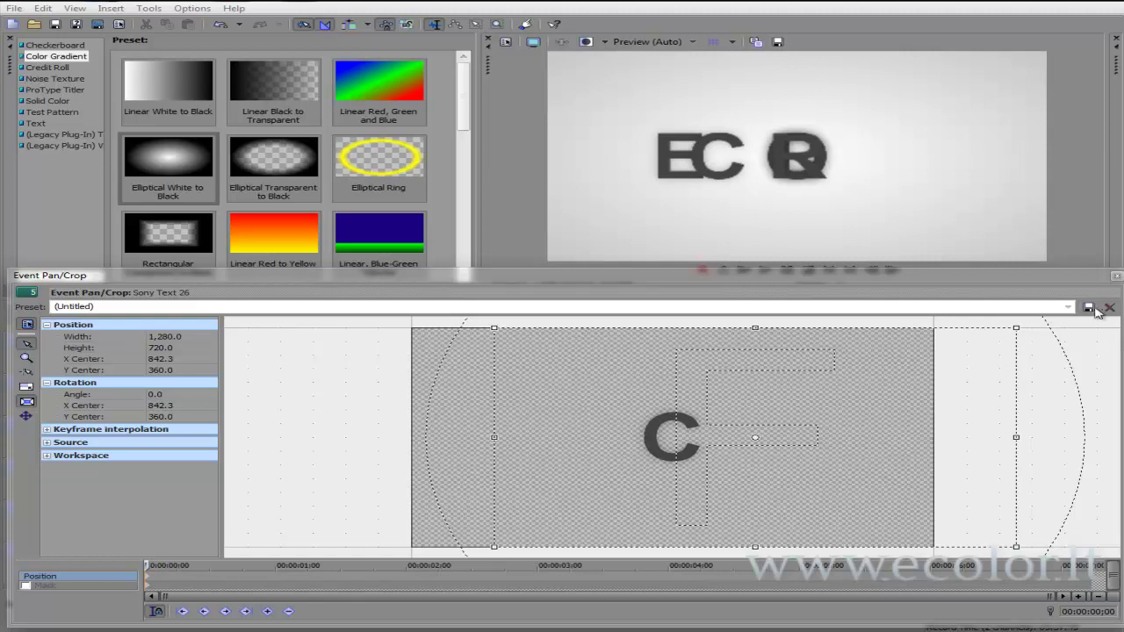
pyautogui.click(1114, 276)
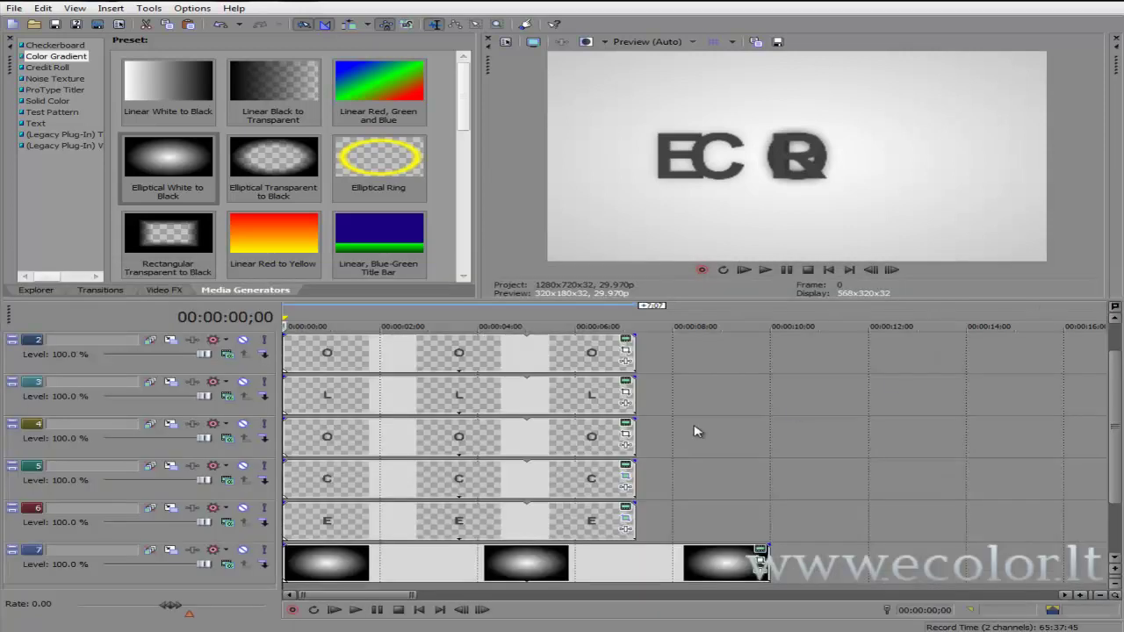
# - Shift the O on track 4 left with Event Pan/Crop, to an X center of about 722, beside the C
pyautogui.click(627, 436)
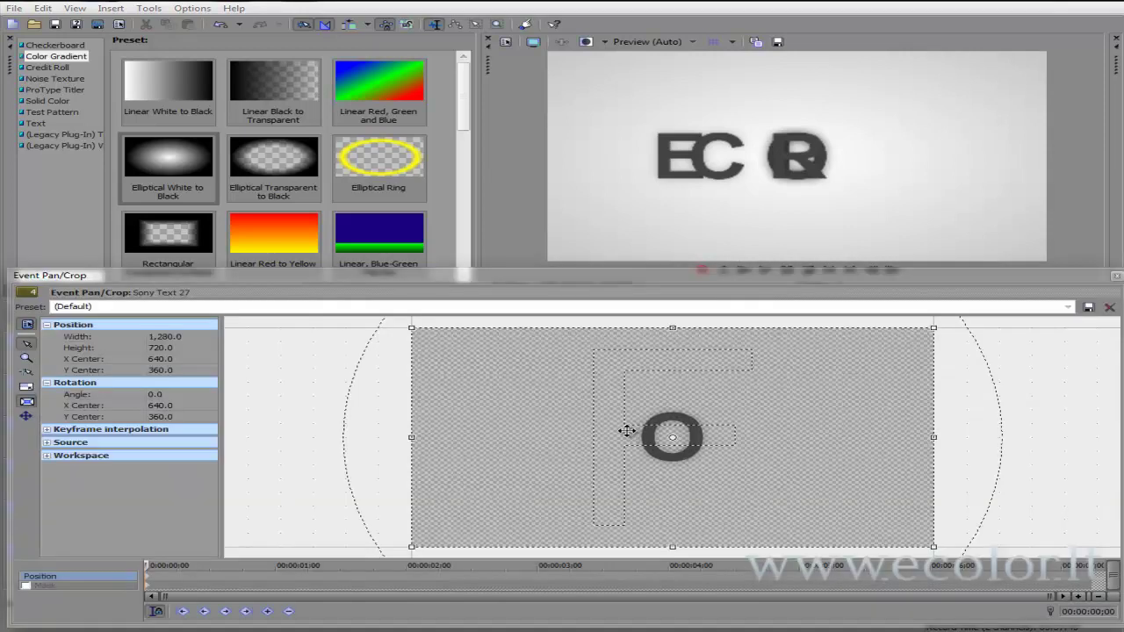
pyautogui.press('KP_6')
pyautogui.press('KP_6')
pyautogui.press('KP_6')
pyautogui.press('KP_6')
pyautogui.press('KP_6')
pyautogui.press('KP_6')
pyautogui.press('KP_6')
pyautogui.press('KP_6')
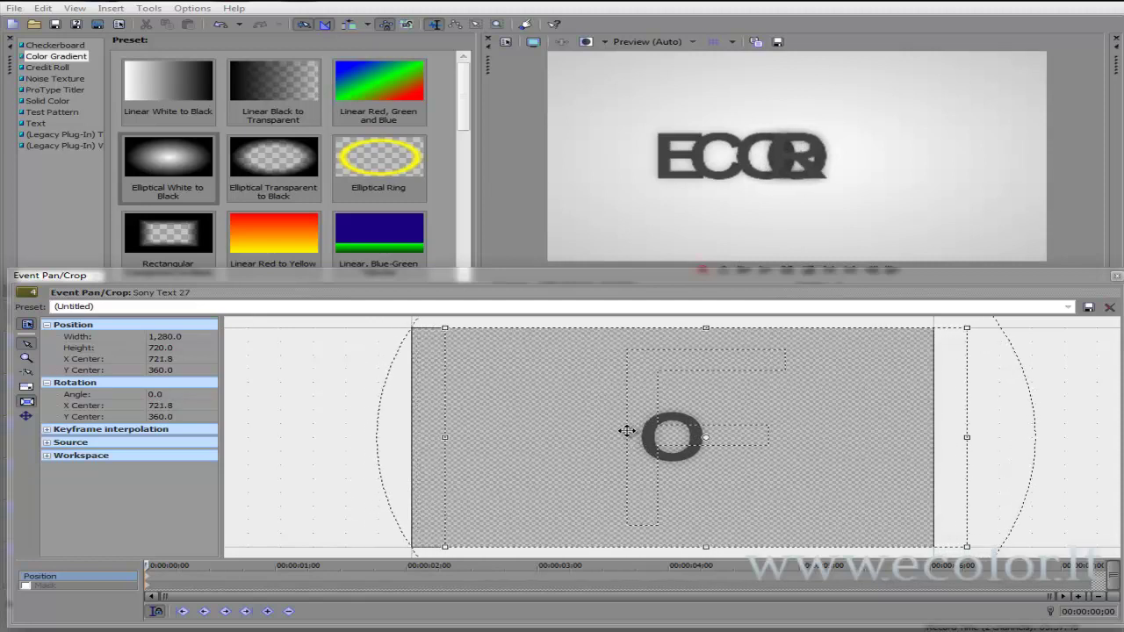
# - Fine-tune the O on track 4 with Event Pan/Crop to an X center of about 754, closer to the C
pyautogui.press('KP_6')
pyautogui.press('KP_6')
pyautogui.press('Right')
pyautogui.press('Right')
pyautogui.press('Right')
pyautogui.press('Right')
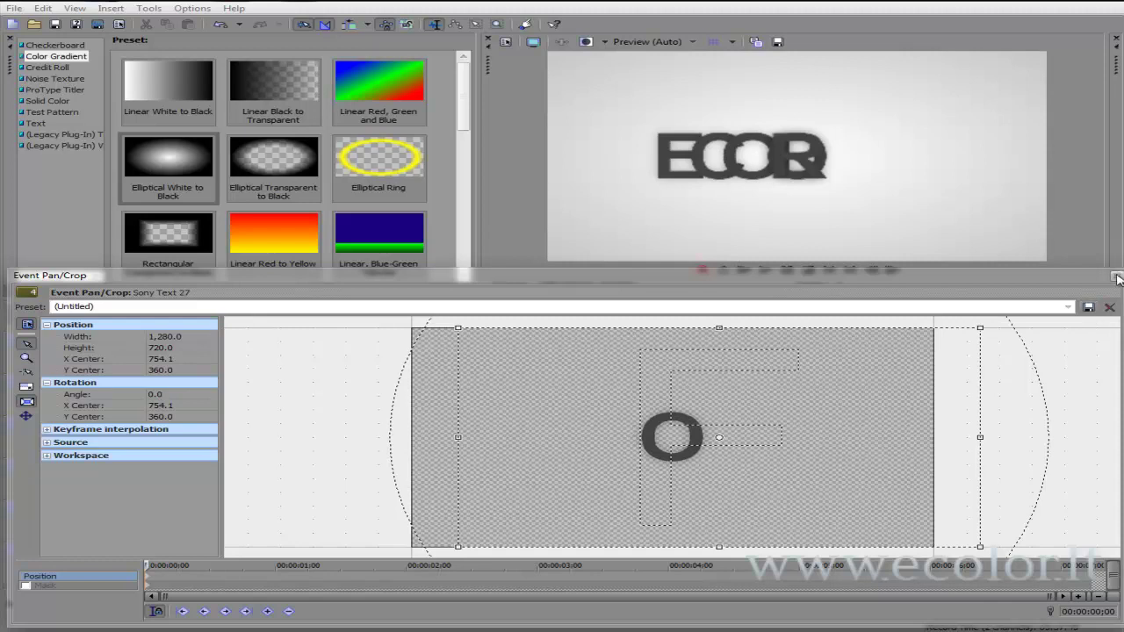
pyautogui.click(1117, 278)
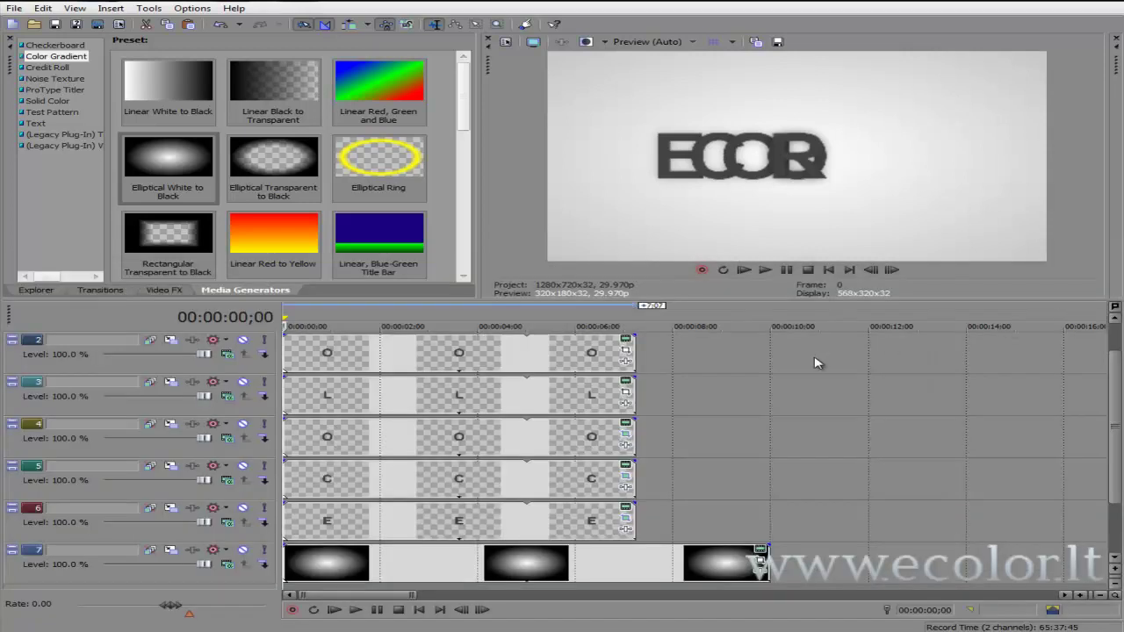
# - Shift the O on track 2 right with Event Pan/Crop, clear of the letters in the middle
pyautogui.click(626, 352)
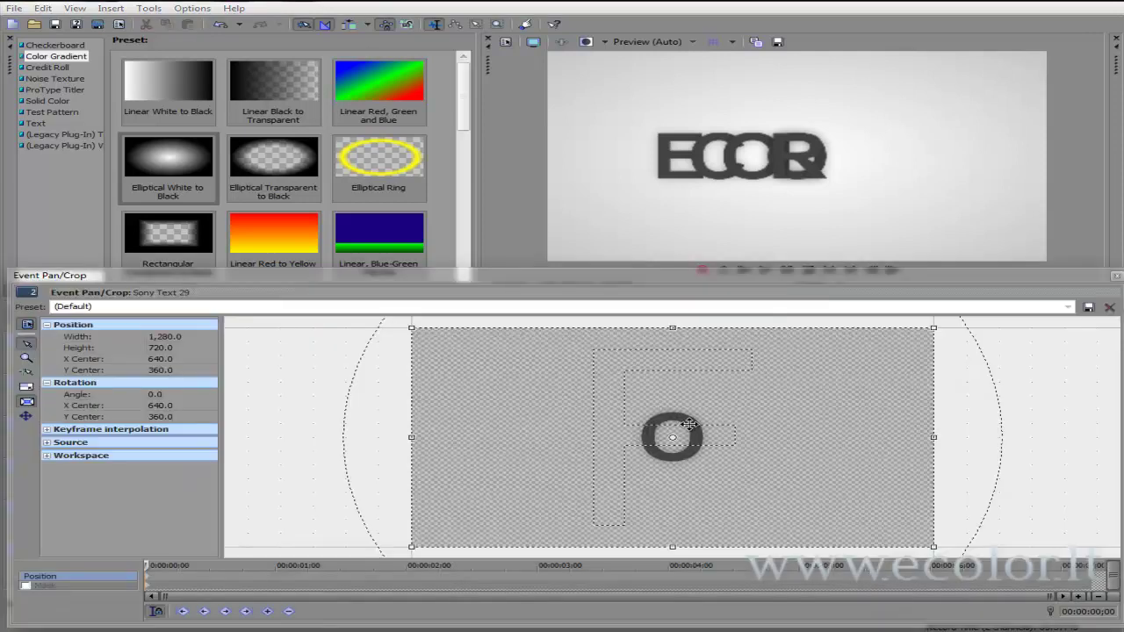
pyautogui.moveTo(690, 424); pyautogui.dragTo(641, 424)
pyautogui.click(1115, 276)
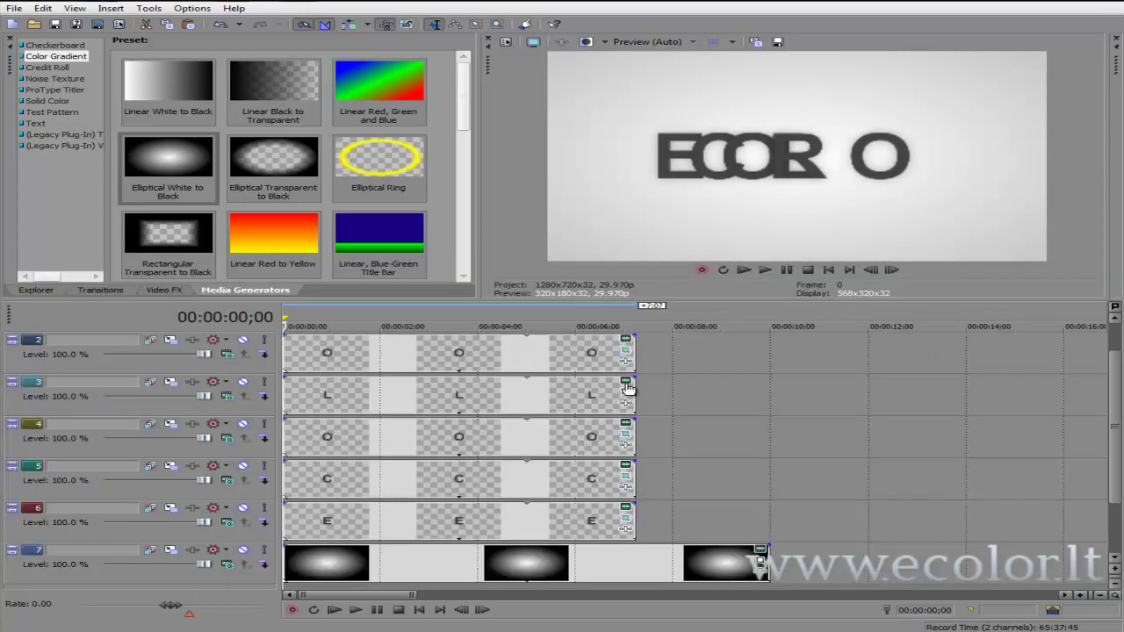
# - Shift the R on track 1 right with Event Pan/Crop, to an X center of about 552
pyautogui.scroll(1, 641, 351)
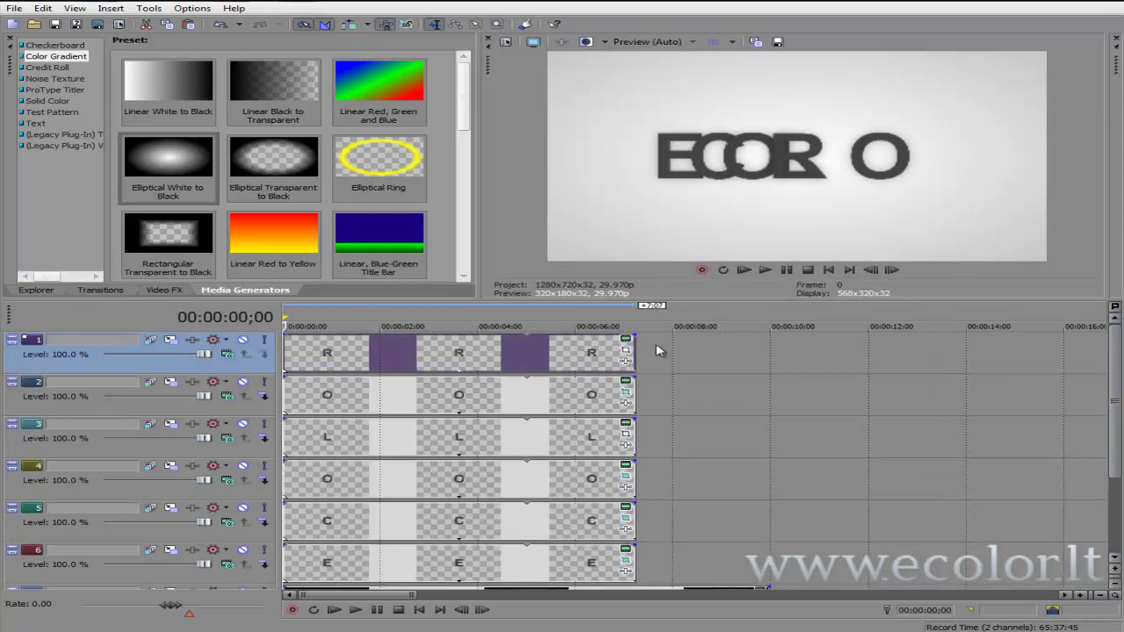
pyautogui.click(627, 350)
pyautogui.moveTo(732, 420); pyautogui.dragTo(698, 419)
pyautogui.moveTo(1072, 349); pyautogui.dragTo(1069, 348)
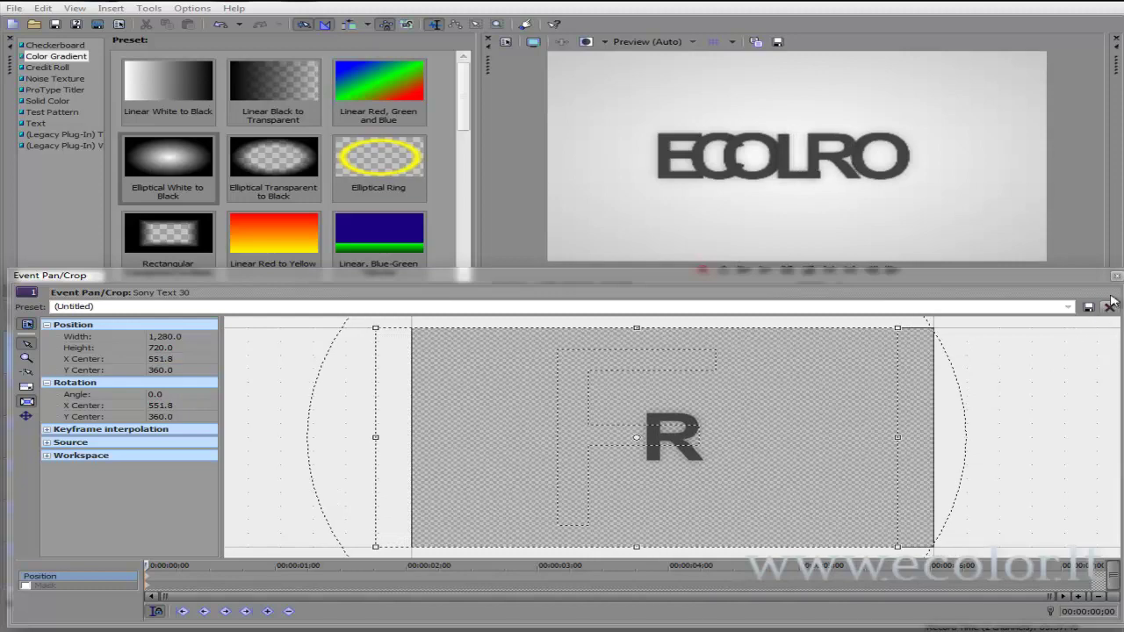
pyautogui.click(1116, 275)
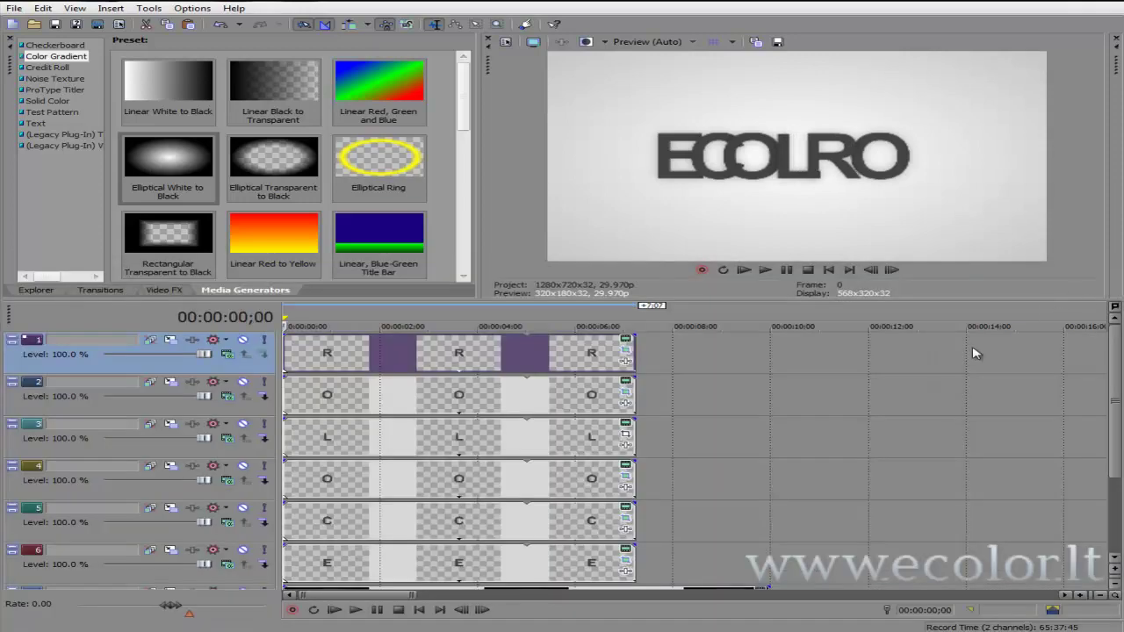
# - Nudge the L on track 3 slightly left with Event Pan/Crop, to an X center of about 653, beside the O
pyautogui.click(625, 434)
pyautogui.moveTo(668, 426); pyautogui.dragTo(672, 426)
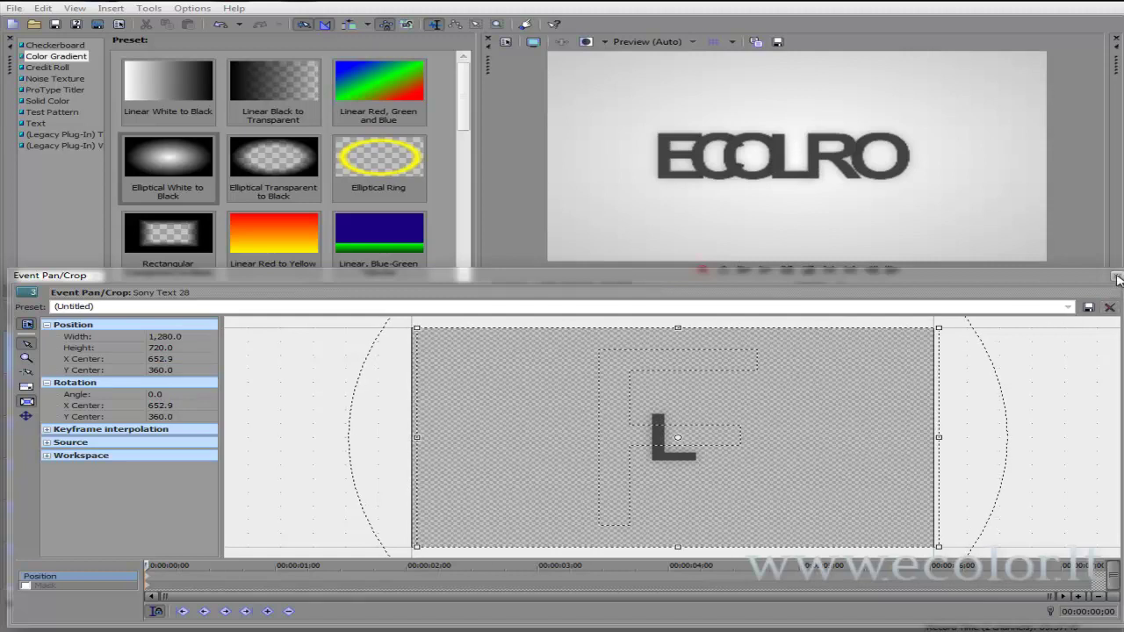
pyautogui.click(1116, 277)
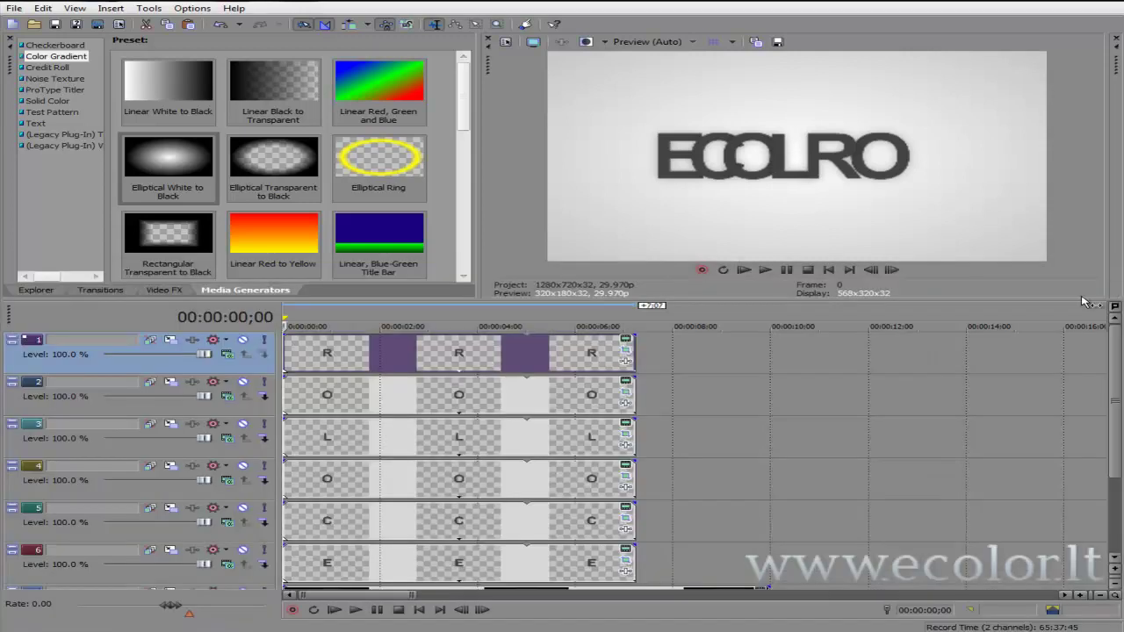
# - Move the O on track 2 back left with Event Pan/Crop, to an X center of about 569, directly after the L
pyautogui.click(626, 394)
pyautogui.press('Right')
pyautogui.press('Right')
pyautogui.press('Right')
pyautogui.press('Right')
pyautogui.press('Right')
pyautogui.press('Right')
pyautogui.press('Right')
pyautogui.press('Right')
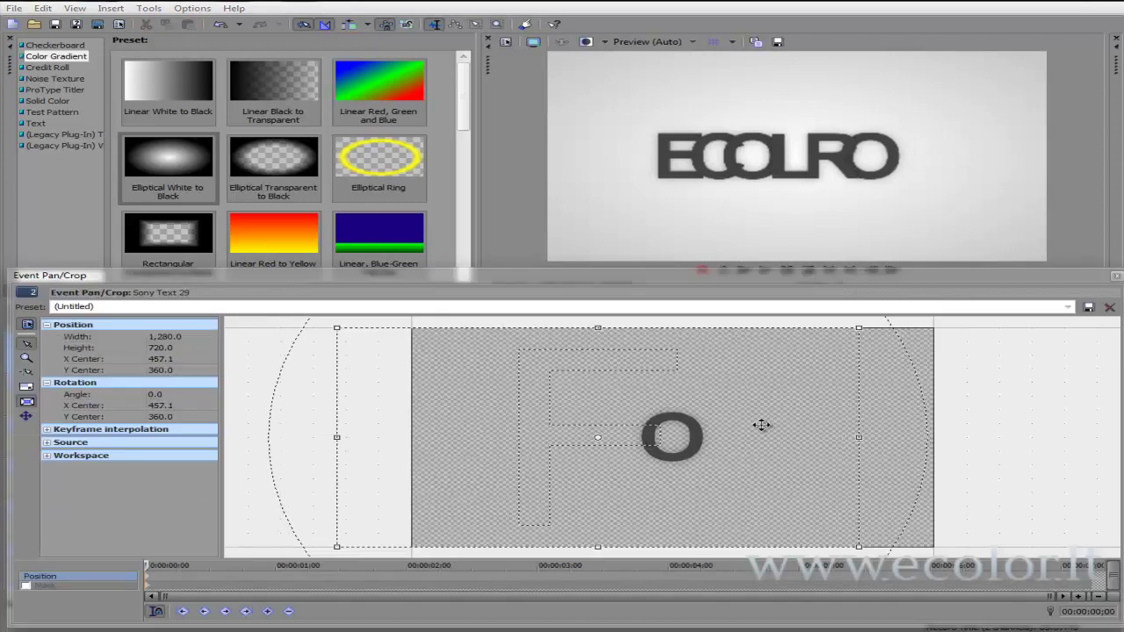
pyautogui.press('Right')
pyautogui.press('Right')
pyautogui.press('Right')
pyautogui.press('Right')
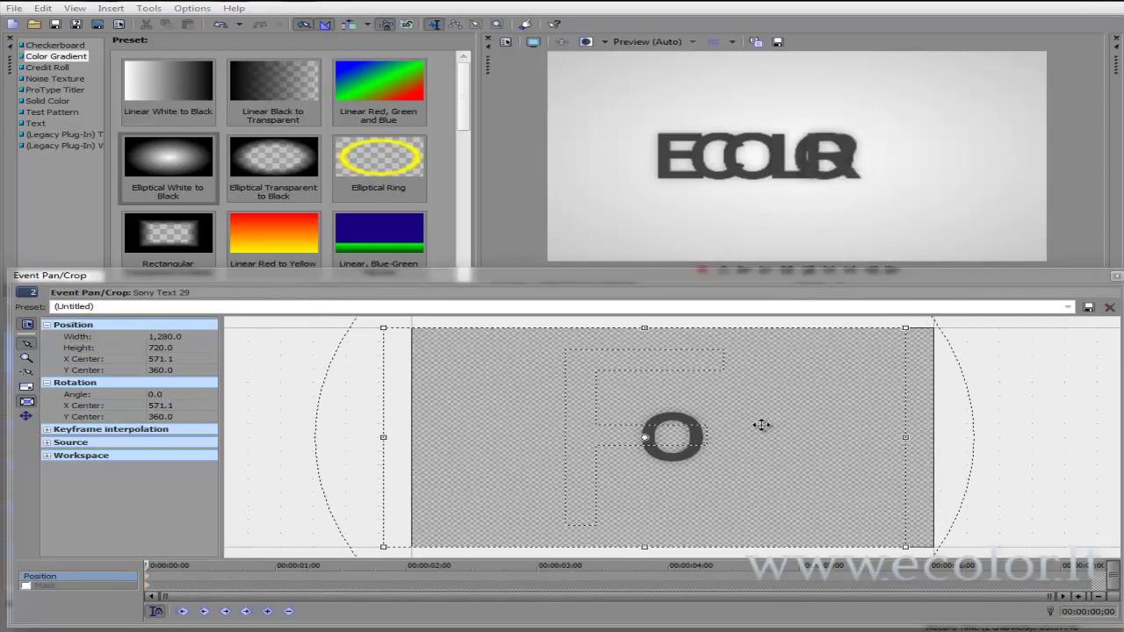
pyautogui.press('Left')
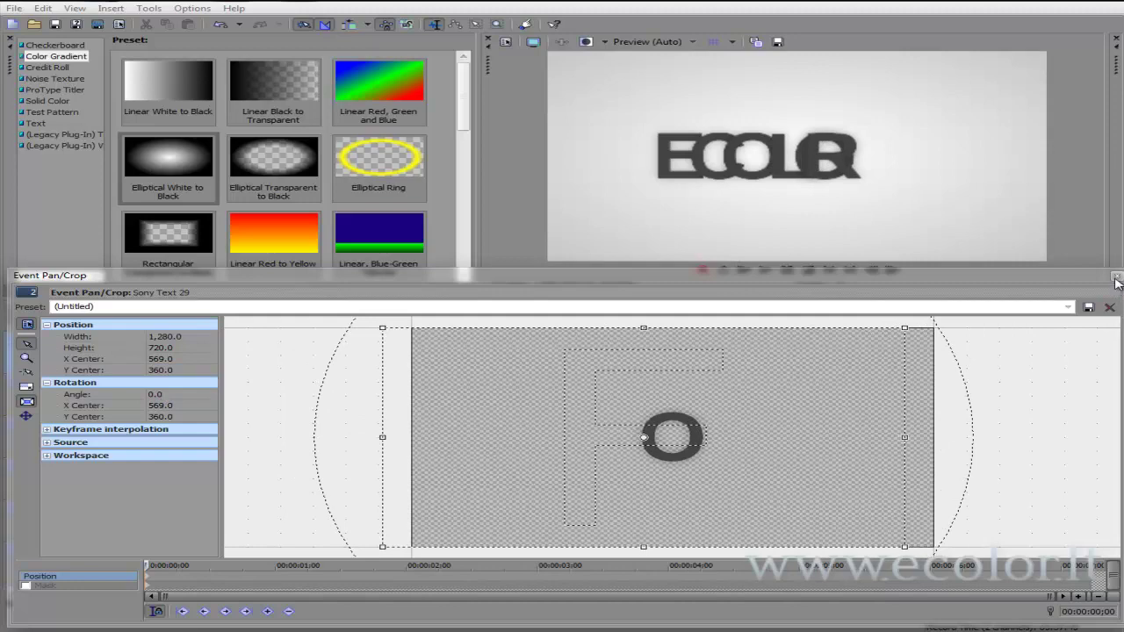
pyautogui.click(1116, 277)
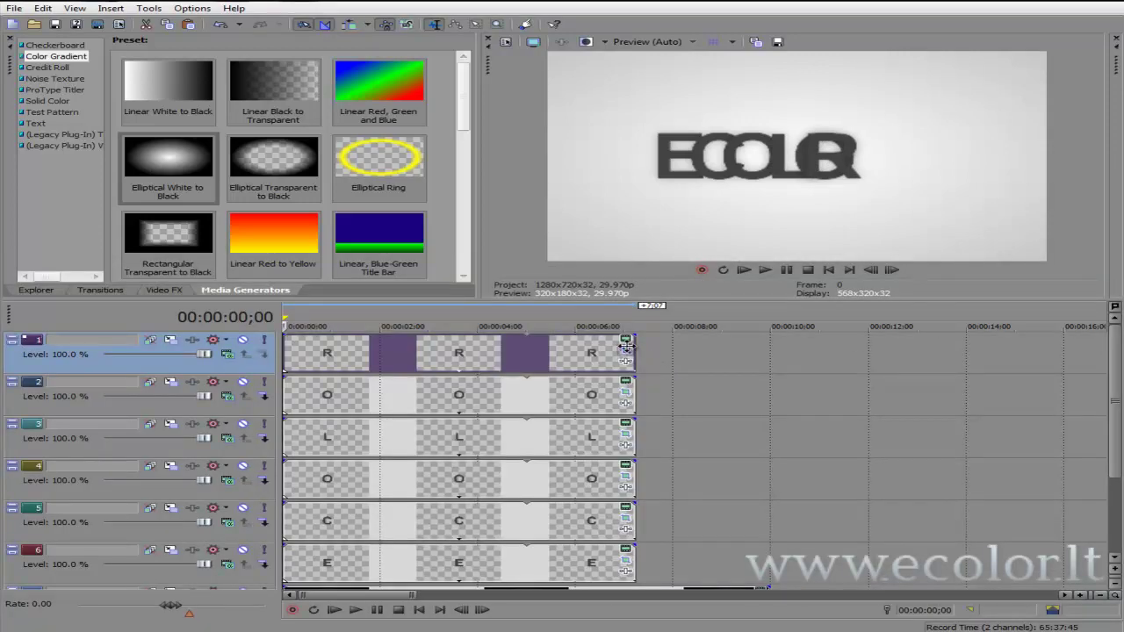
# - Shift the R on track 1 right with Event Pan/Crop, to an X center of about 464, as the last letter
pyautogui.click(624, 352)
pyautogui.press('Left')
pyautogui.press('Left')
pyautogui.press('Left')
pyautogui.press('Left')
pyautogui.press('Left')
pyautogui.press('Left')
pyautogui.press('Left')
pyautogui.press('Left')
pyautogui.press('Left')
pyautogui.press('Left')
pyautogui.press('Left')
pyautogui.press('Left')
pyautogui.press('Left')
pyautogui.press('Left')
pyautogui.press('Left')
pyautogui.press('Left')
pyautogui.press('Left')
pyautogui.press('Left')
pyautogui.press('Left')
pyautogui.press('Left')
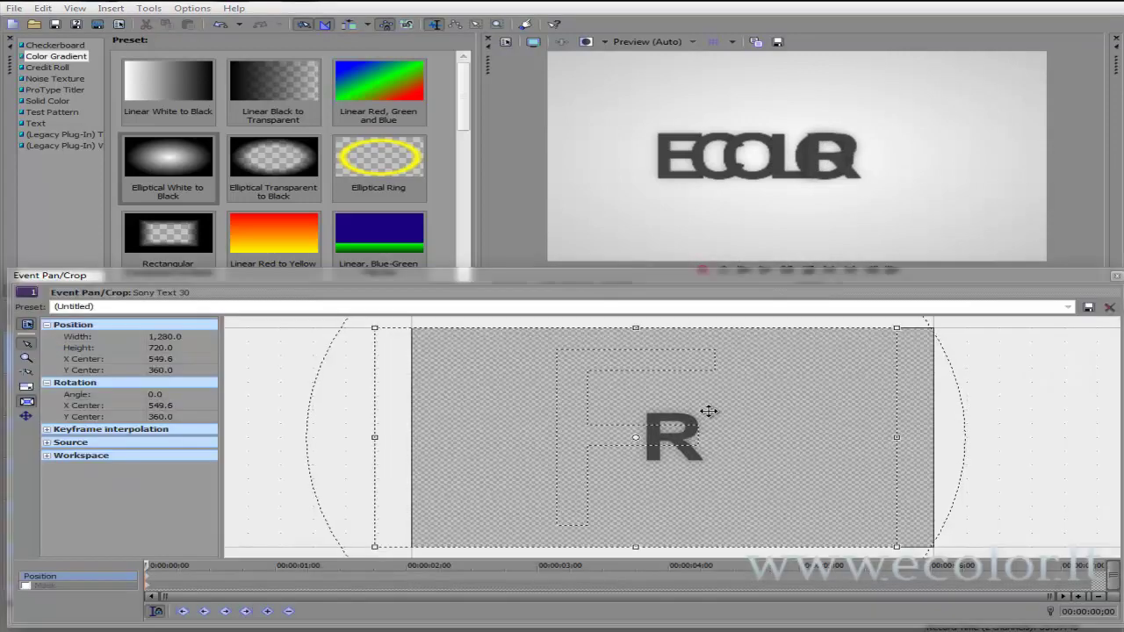
pyautogui.press('Left')
pyautogui.press('Left')
pyautogui.press('Left')
pyautogui.press('Left')
pyautogui.press('Left')
pyautogui.press('Left')
pyautogui.press('Left')
pyautogui.press('Left')
pyautogui.press('Left')
pyautogui.press('Left')
pyautogui.press('Left')
pyautogui.press('Left')
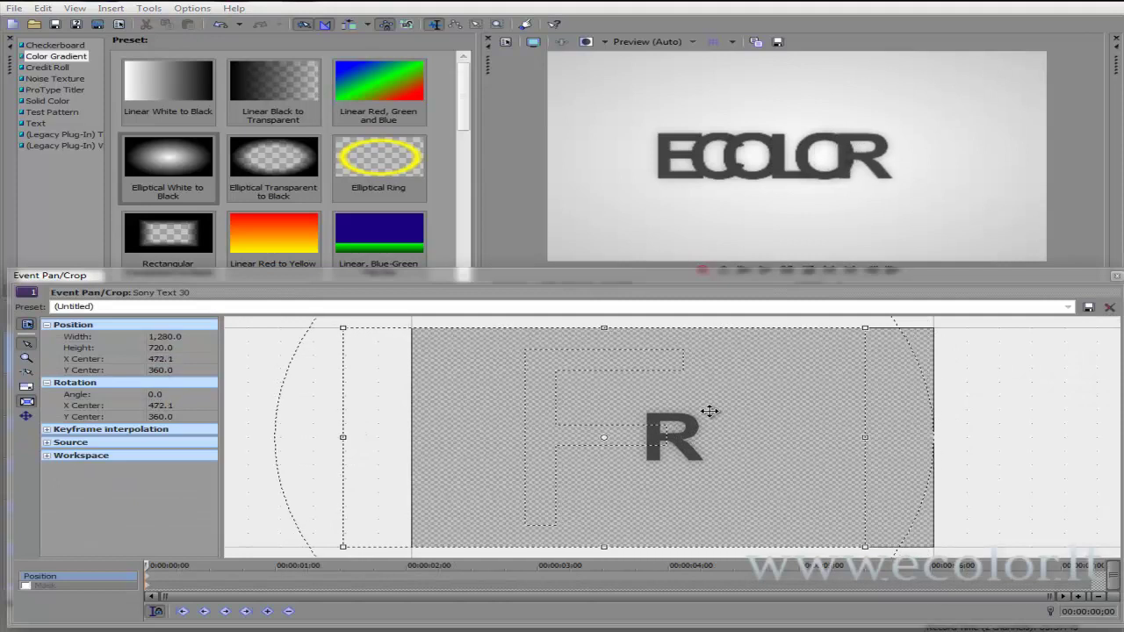
pyautogui.press('Right')
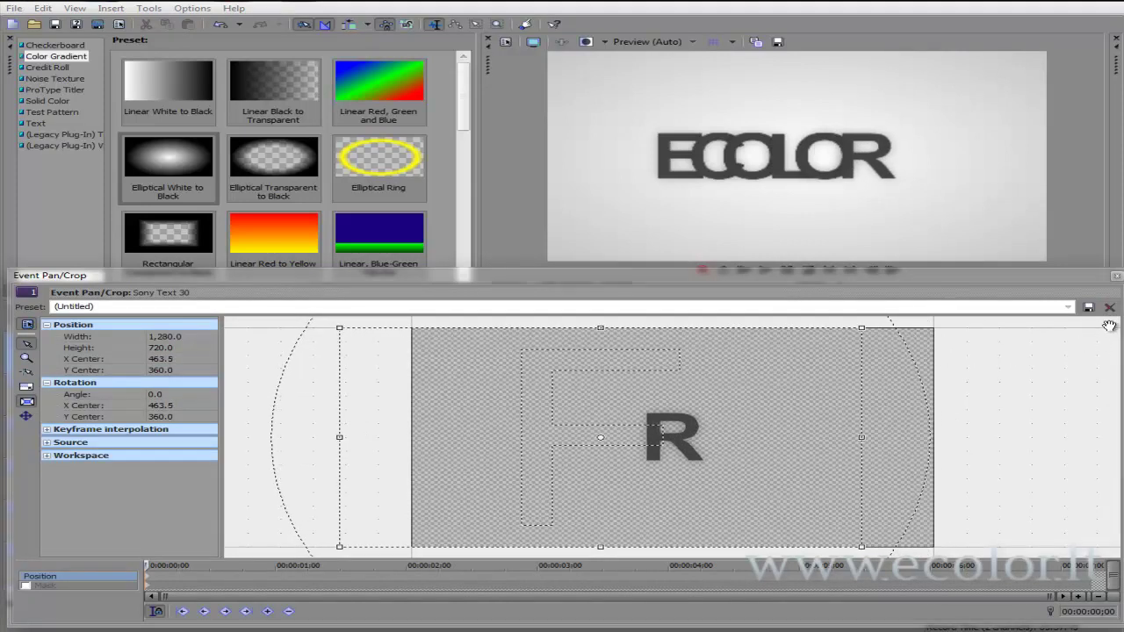
pyautogui.click(1116, 276)
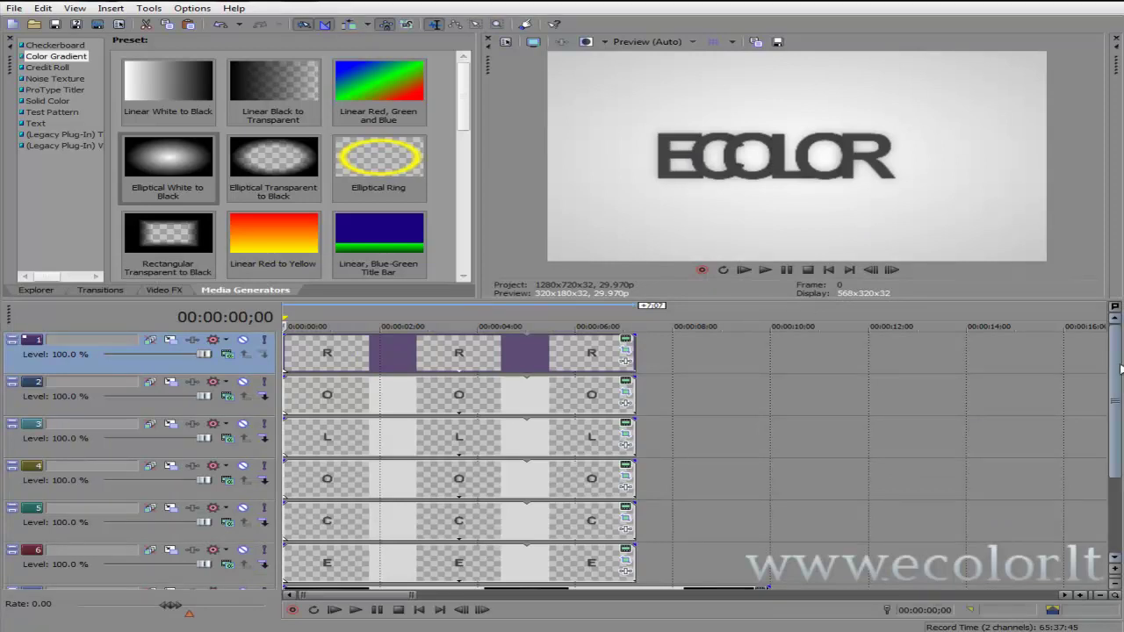
# - Move the E event on track 6 later on the timeline so it starts 6 frames in
pyautogui.moveTo(1119, 379)
pyautogui.mouseDown()
pyautogui.moveTo(1118, 446)
pyautogui.moveTo(1120, 375)
pyautogui.mouseUp()
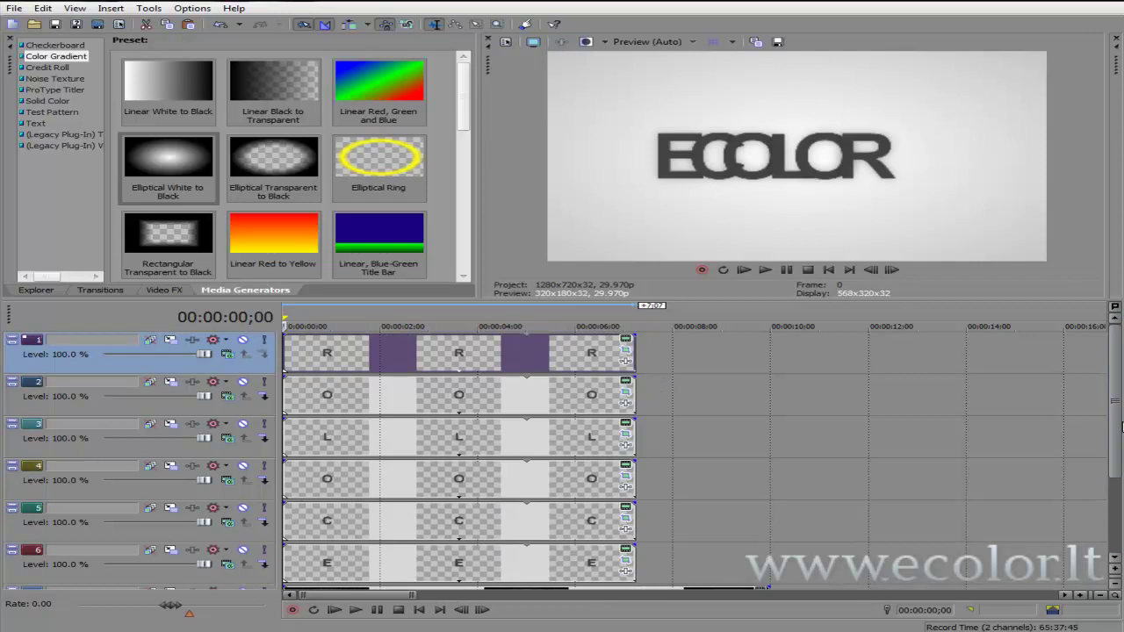
pyautogui.moveTo(1117, 446); pyautogui.dragTo(1117, 458)
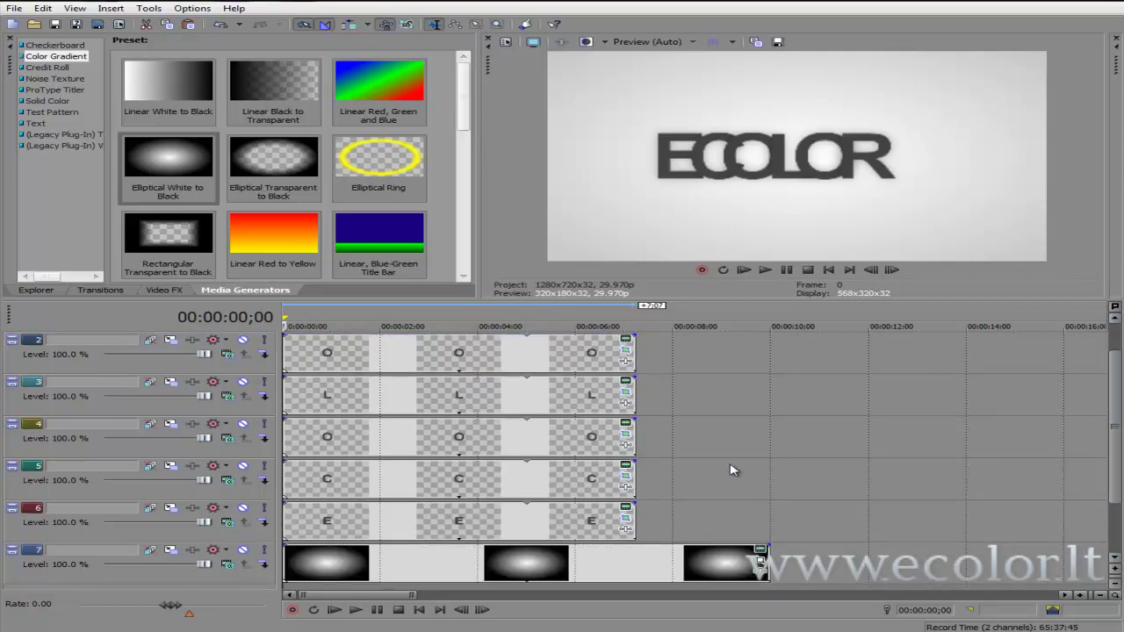
pyautogui.click(327, 522)
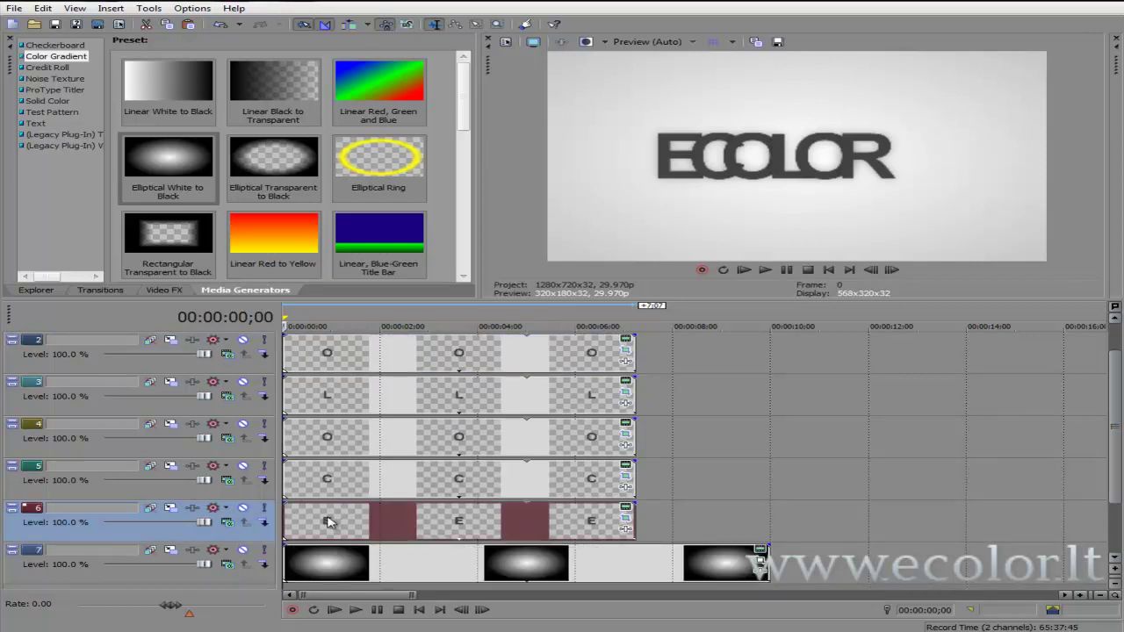
pyautogui.moveTo(332, 521); pyautogui.dragTo(340, 521)
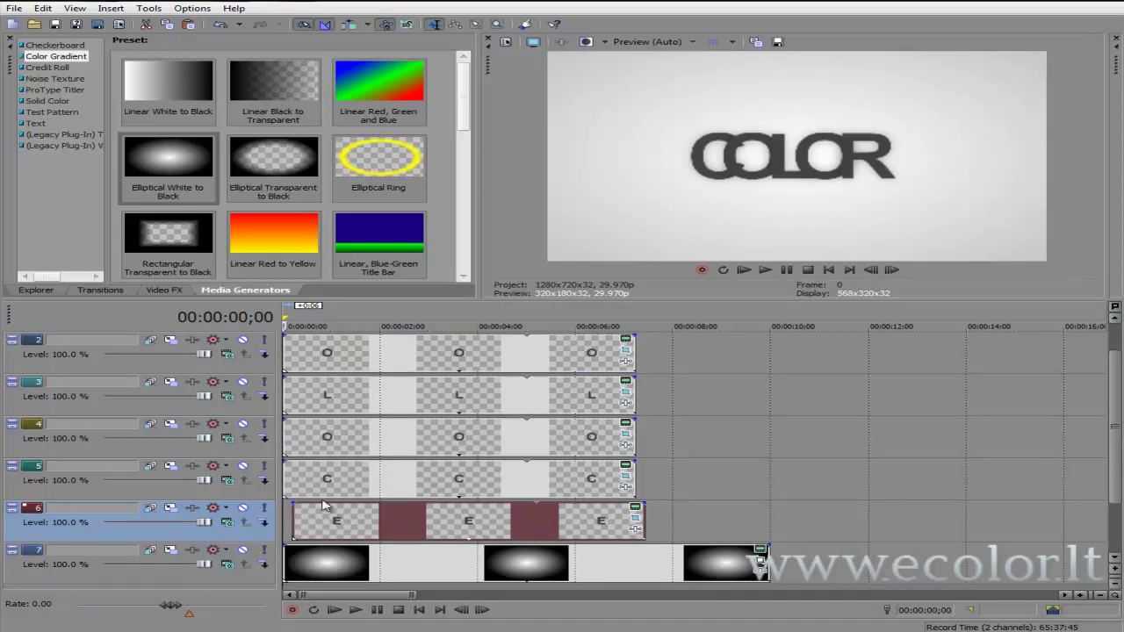
# - Move the C event on track 5 so it starts at 00:00:00;08, two frames after the E
pyautogui.press('space')
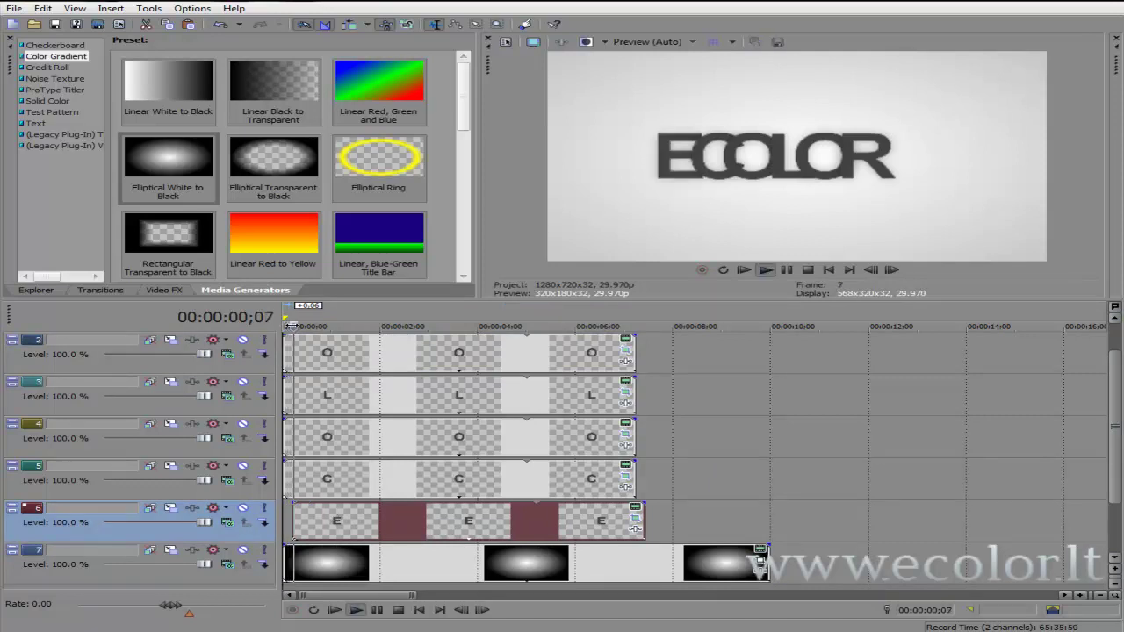
pyautogui.scroll(5, 326, 401)
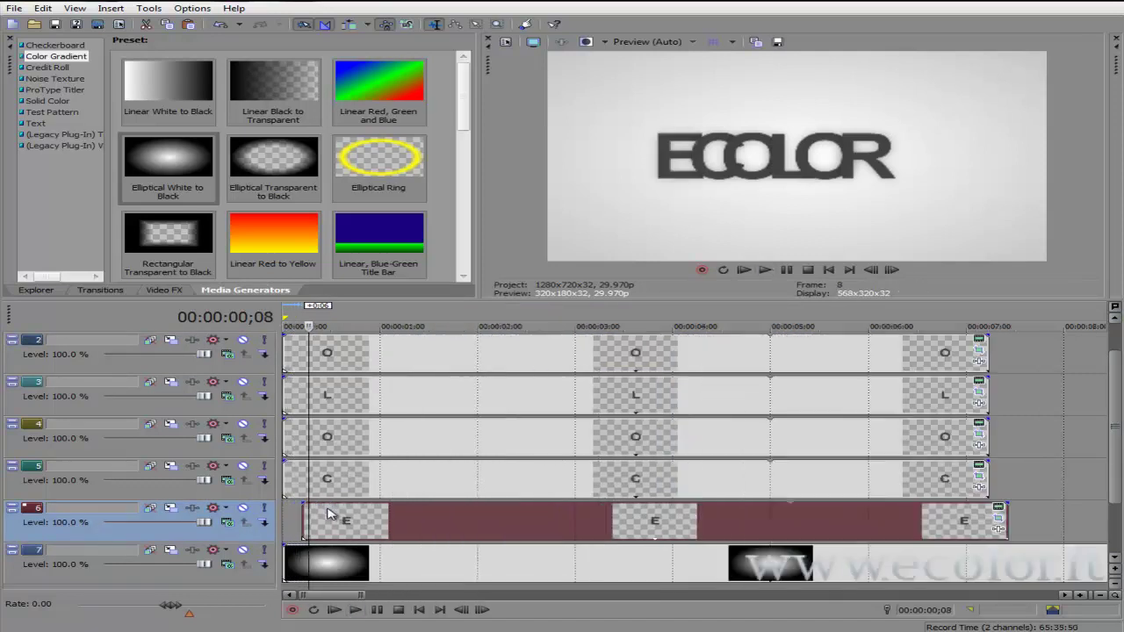
pyautogui.press('space')
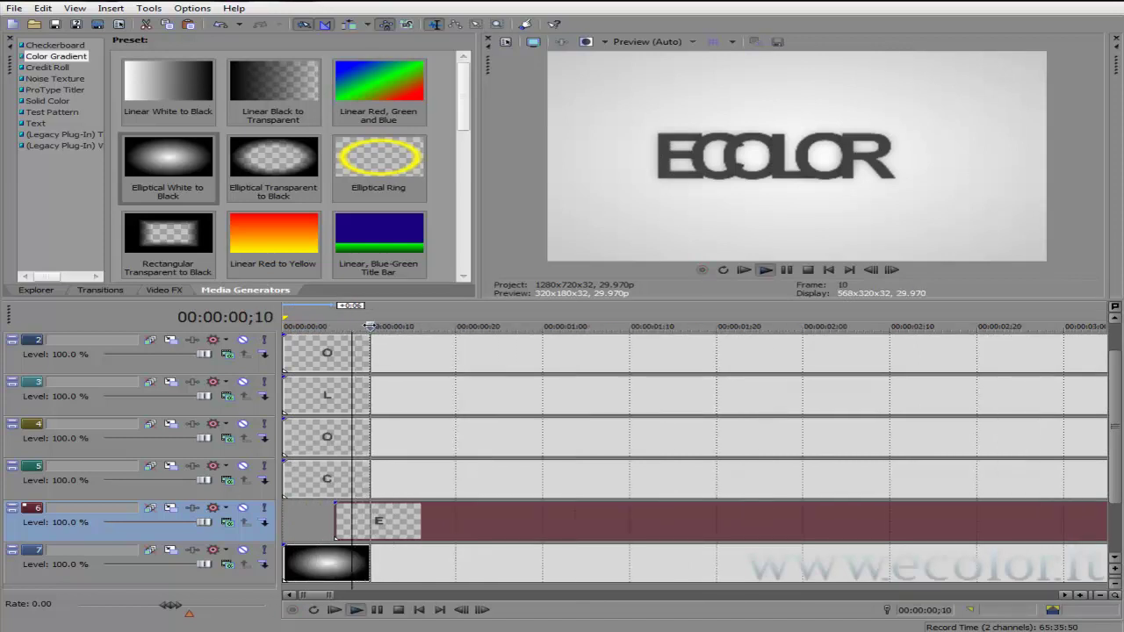
pyautogui.press('space')
pyautogui.moveTo(368, 478); pyautogui.dragTo(445, 487)
# - Move the O event on track 4 so it starts at 00:00:00;10, two frames after the C
pyautogui.press('space')
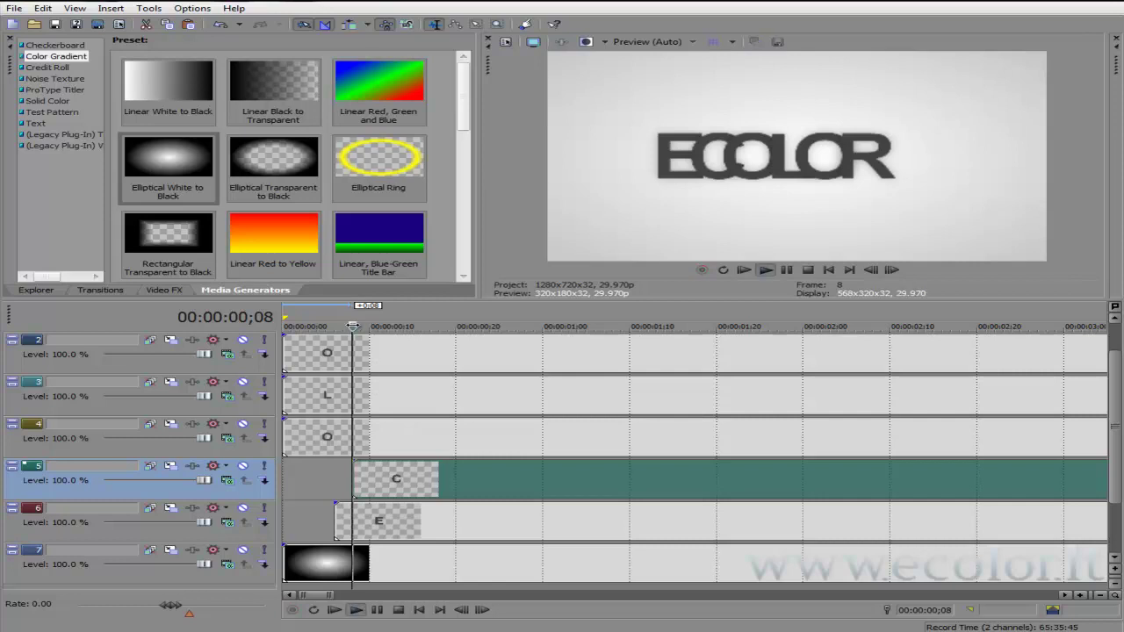
pyautogui.click(368, 327)
pyautogui.moveTo(351, 437); pyautogui.dragTo(514, 439)
# - Move the L event on track 3 so it starts at 00:00:00;12, two frames after the O on track 4
pyautogui.press('space')
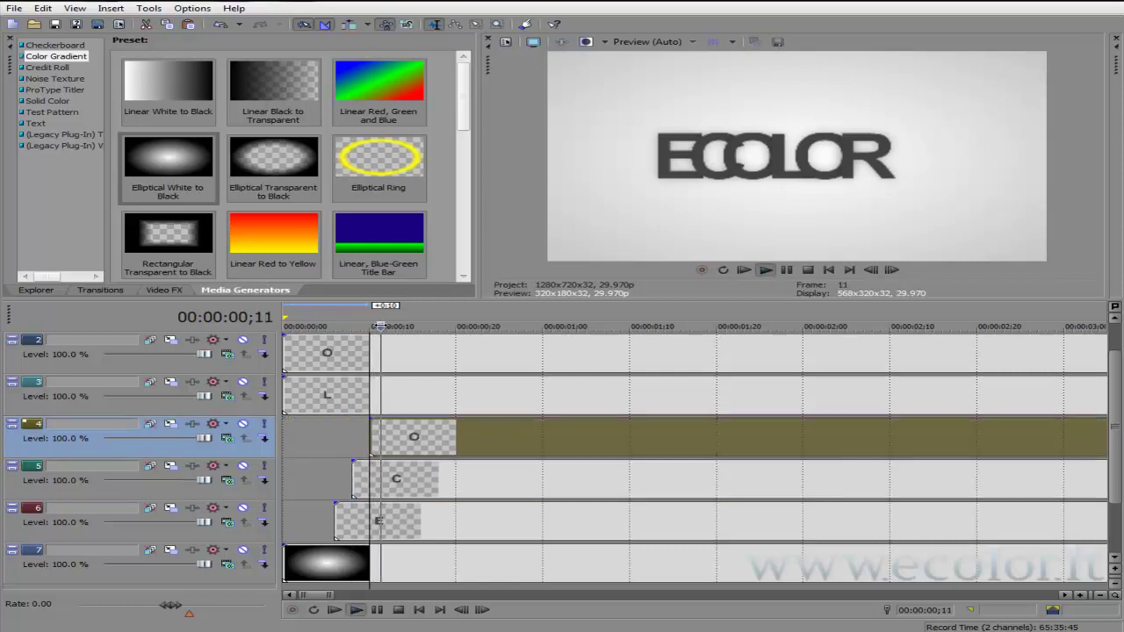
pyautogui.press('space')
pyautogui.press('space')
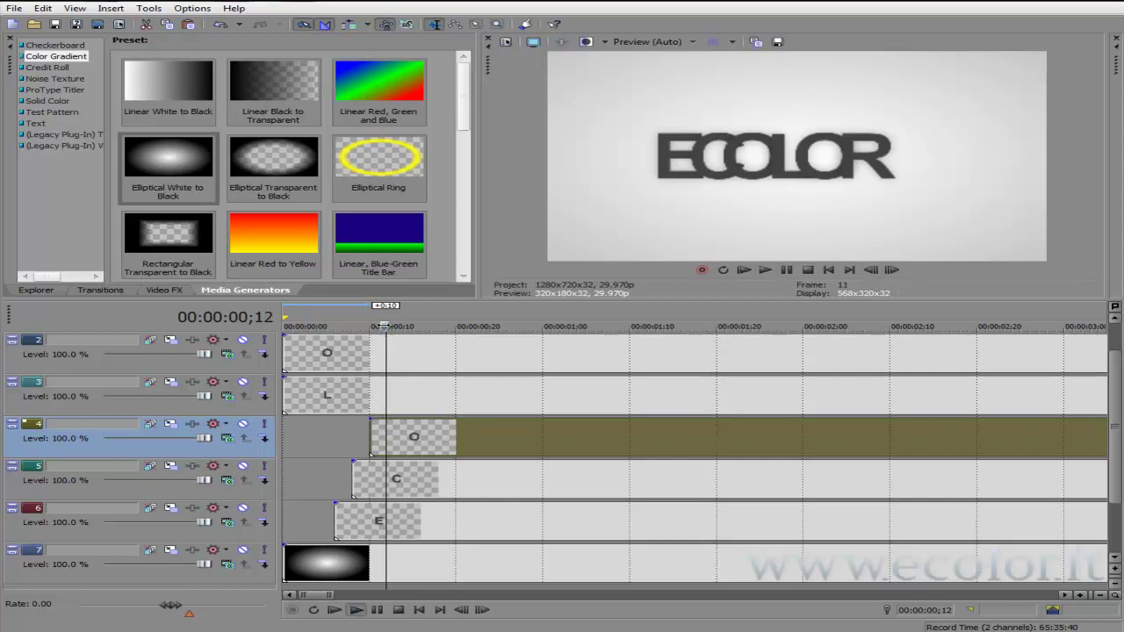
pyautogui.moveTo(425, 411); pyautogui.dragTo(506, 399)
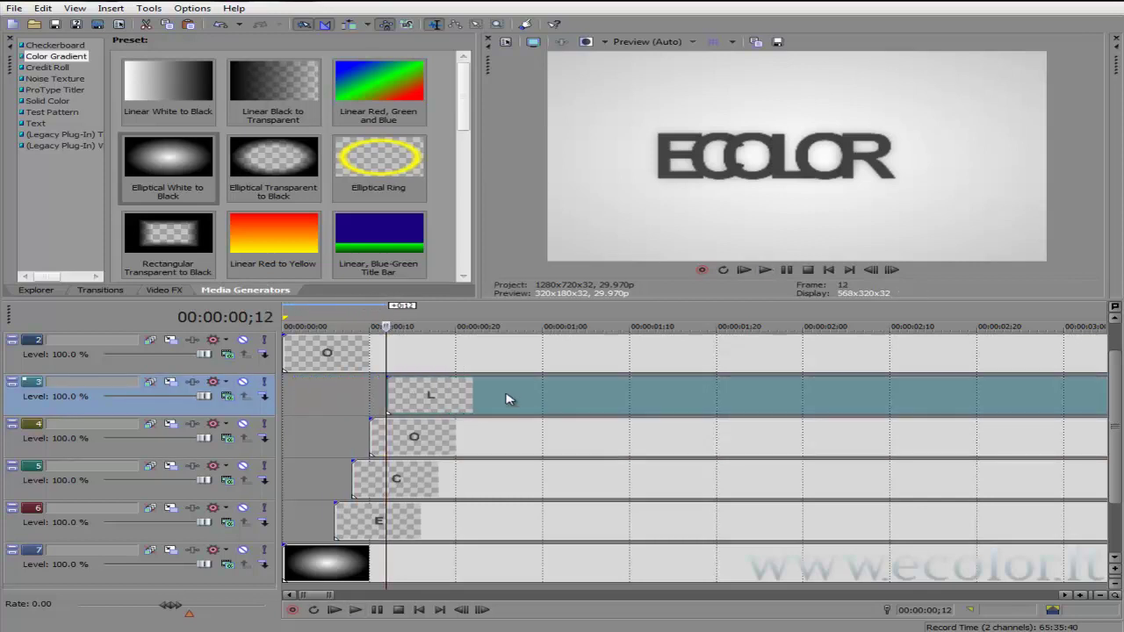
# - Move the O event on track 2 so it starts at 00:00:00;13, one frame after the L
pyautogui.moveTo(395, 325); pyautogui.dragTo(396, 325)
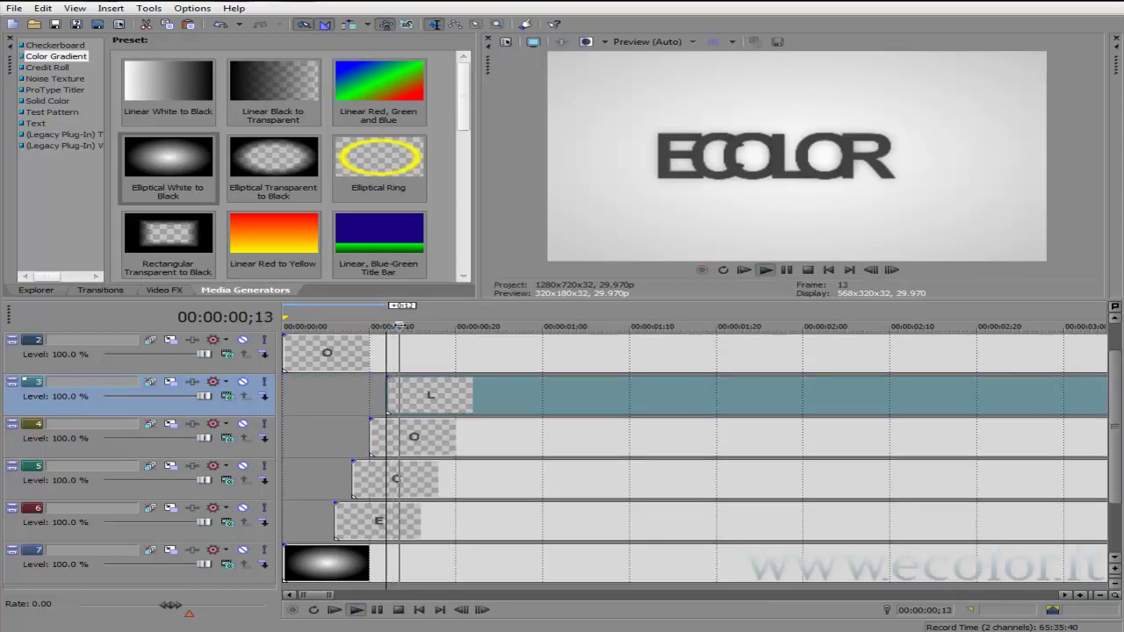
pyautogui.click(441, 365)
pyautogui.moveTo(441, 365); pyautogui.dragTo(502, 359)
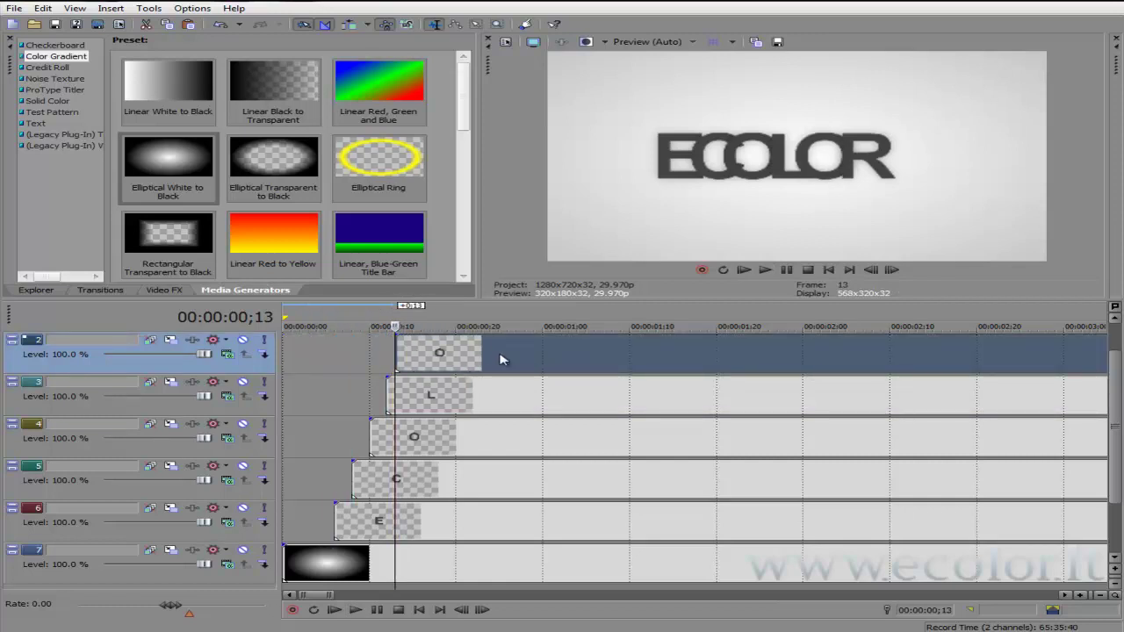
# - Move the R event on track 1 so it starts at 00:00:00;14, one frame after the O on track 2
pyautogui.scroll(1, 1115, 437)
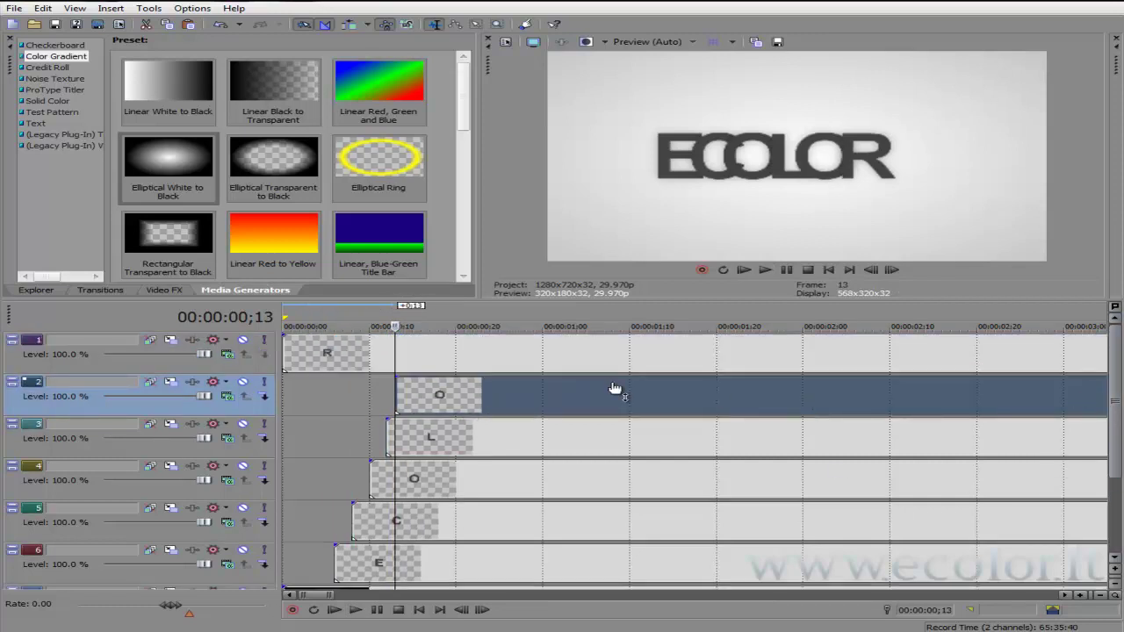
pyautogui.press('space')
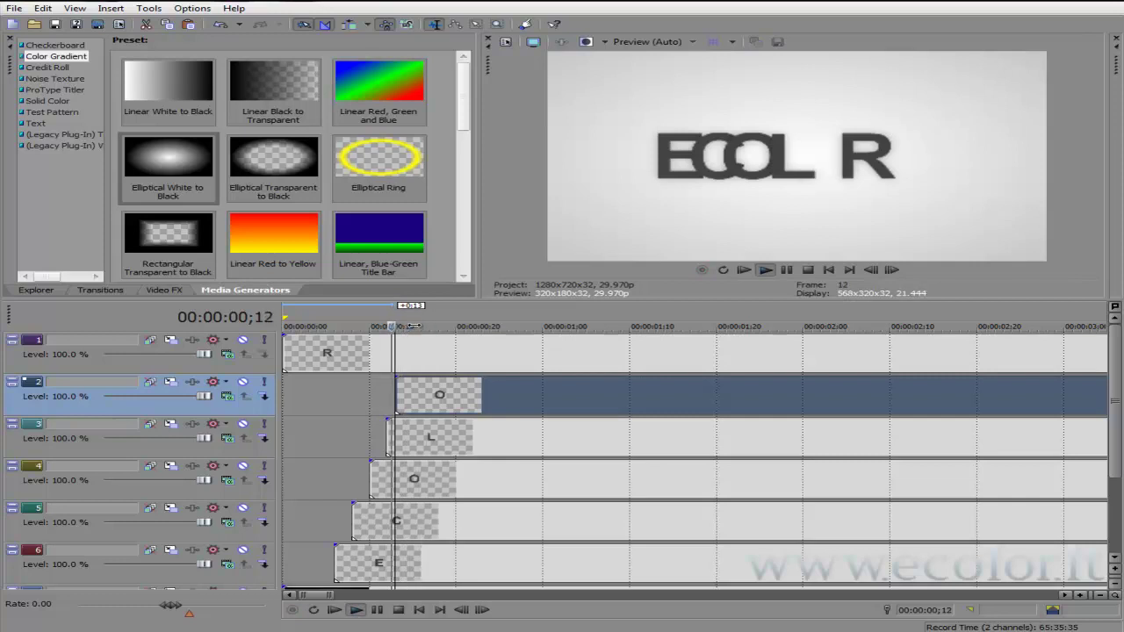
pyautogui.press('space')
pyautogui.moveTo(439, 363); pyautogui.dragTo(548, 363)
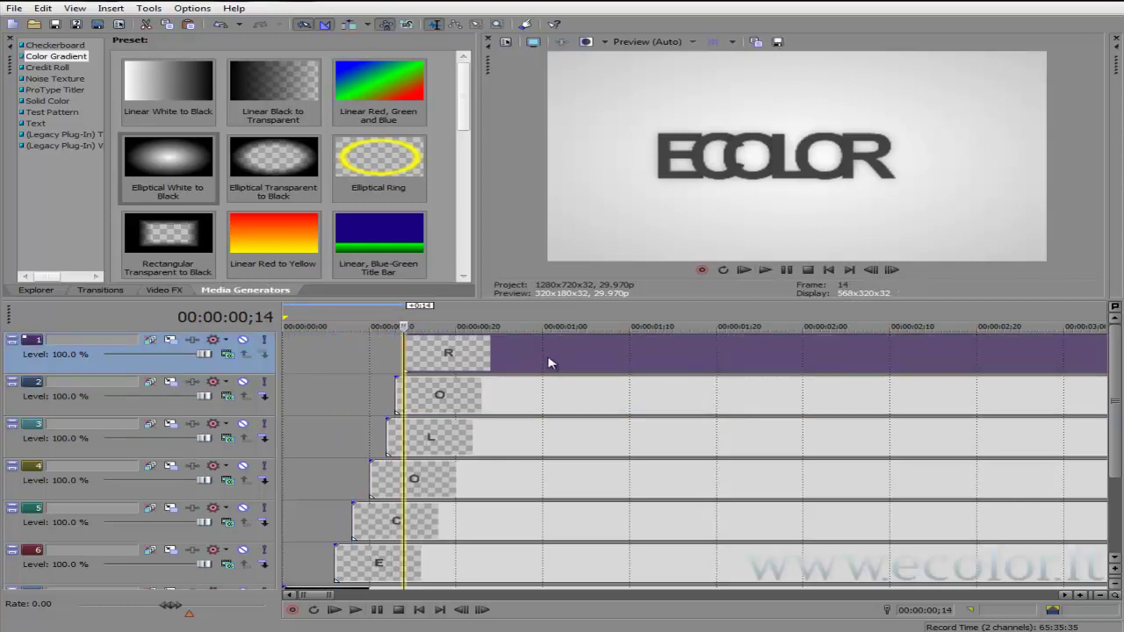
# - Play the project from the start to check the staggered letter appearance, and return to the first frame
pyautogui.click(830, 272)
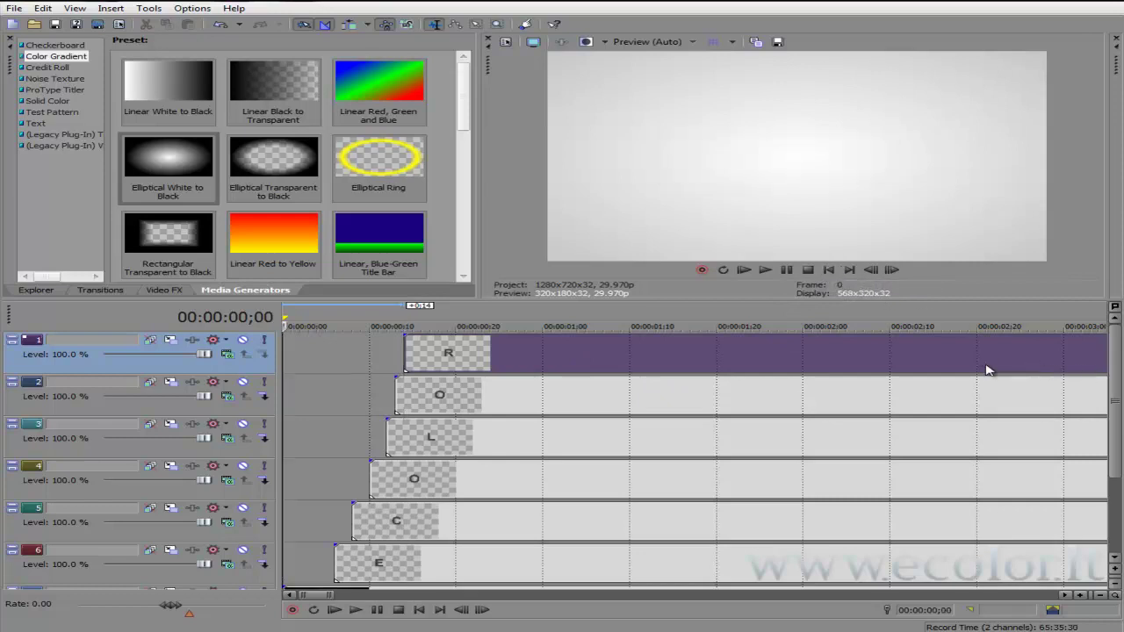
pyautogui.scroll(-5, 744, 411)
pyautogui.click(765, 271)
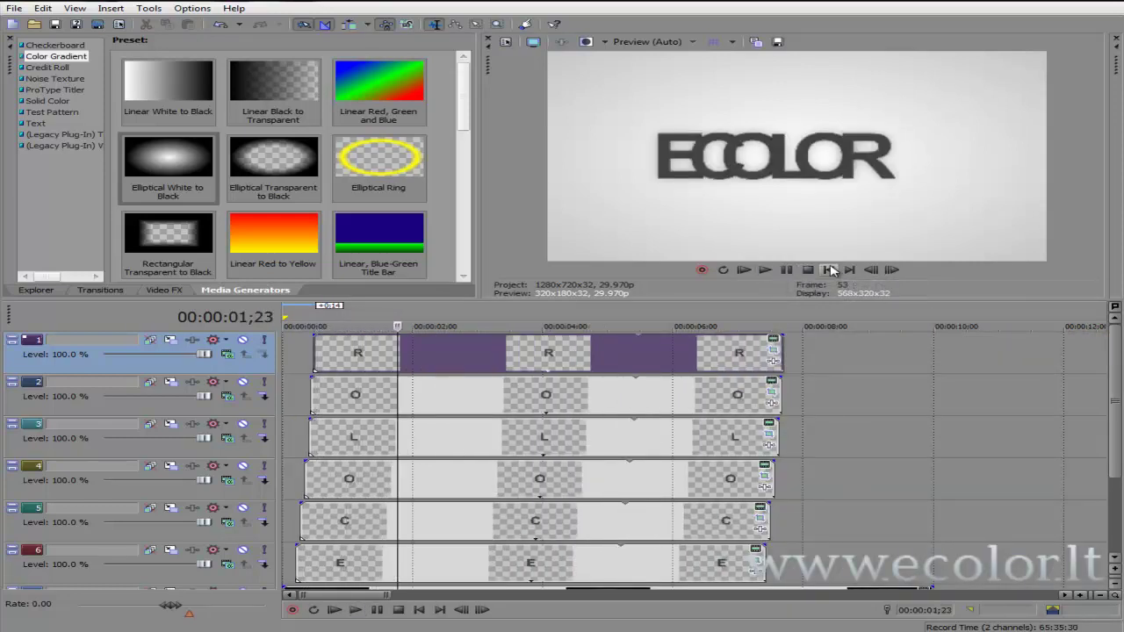
pyautogui.click(765, 268)
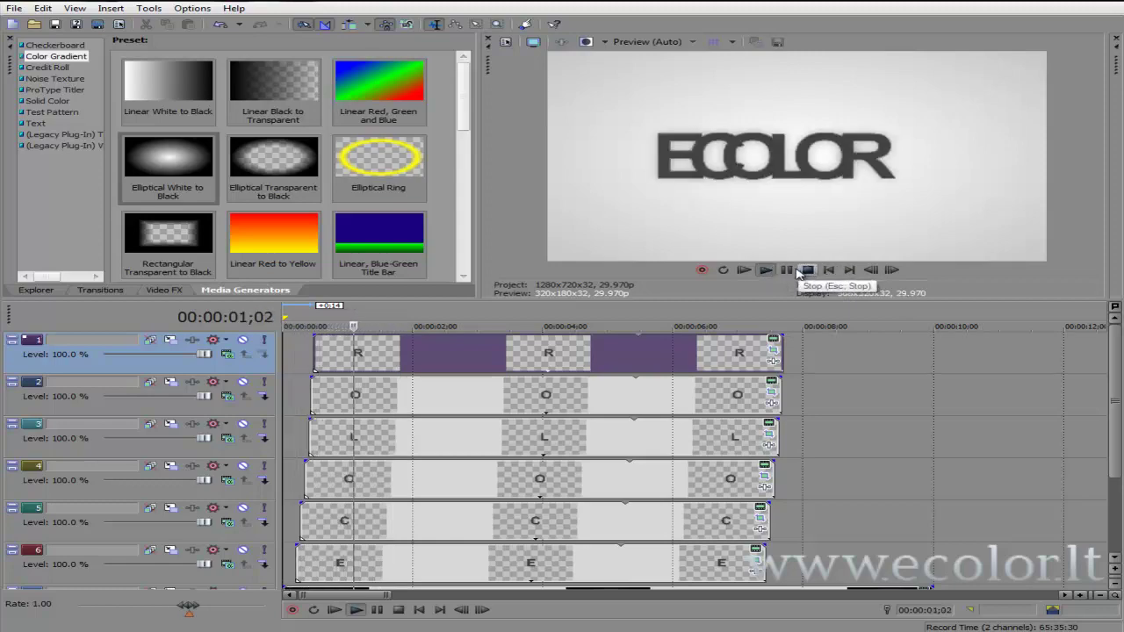
pyautogui.click(786, 269)
pyautogui.click(829, 271)
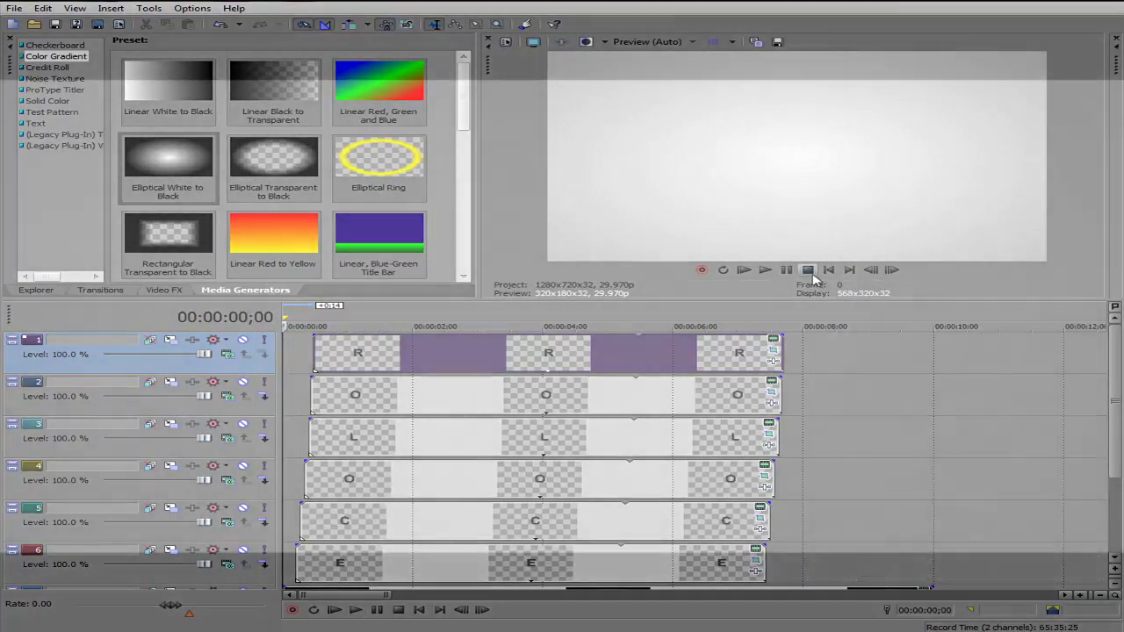